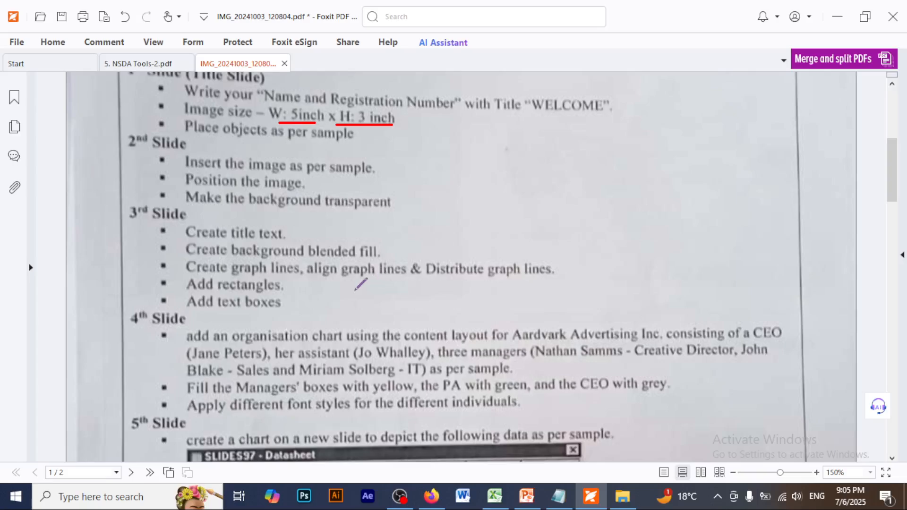
# Mark the rectangle and text box requirements of the 3rd slide with a red pencil stroke and review the remaining slide instructions.
pyautogui.moveTo(295, 292); pyautogui.dragTo(335, 293)
pyautogui.scroll(-3, 391, 305)
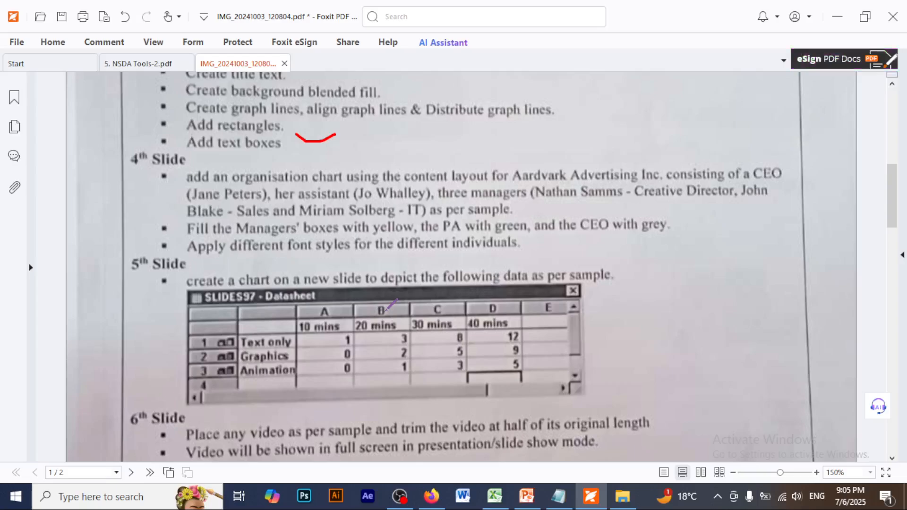
pyautogui.scroll(2, 391, 305)
pyautogui.scroll(-5, 391, 305)
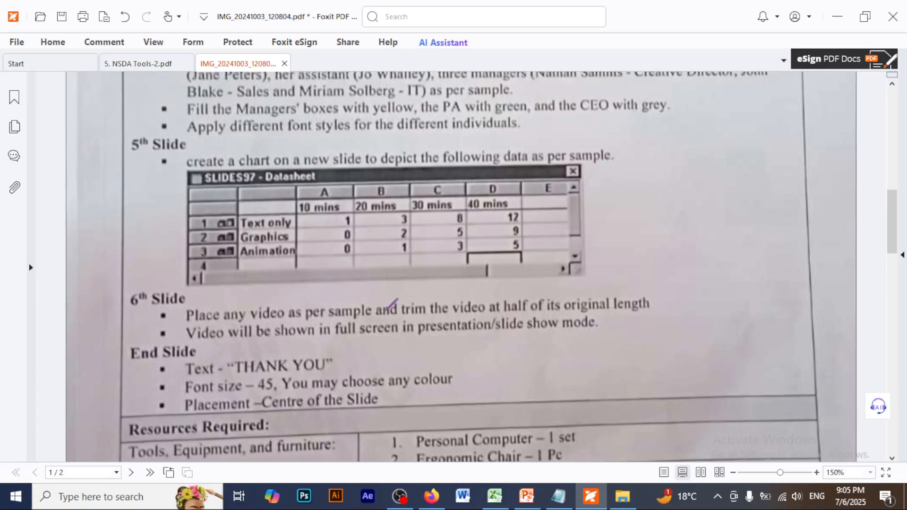
pyautogui.scroll(4, 391, 304)
pyautogui.scroll(4, 391, 305)
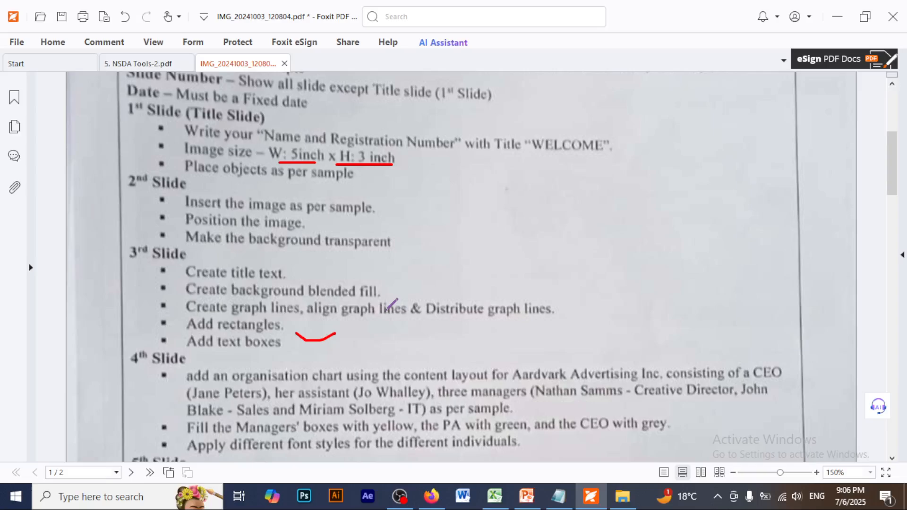
pyautogui.scroll(-11, 391, 305)
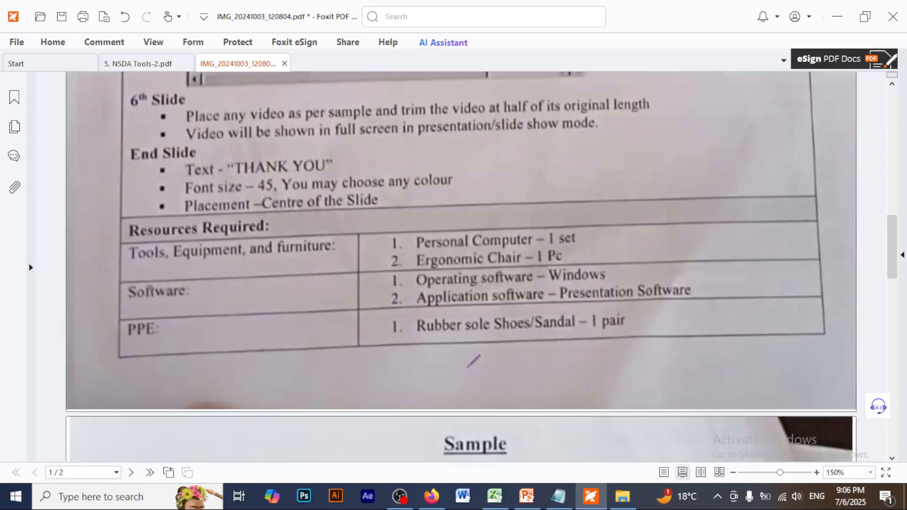
# Examine the sample pictures on the second page, from the slide layout to the 2nd and 3rd slides.
pyautogui.moveTo(532, 503)
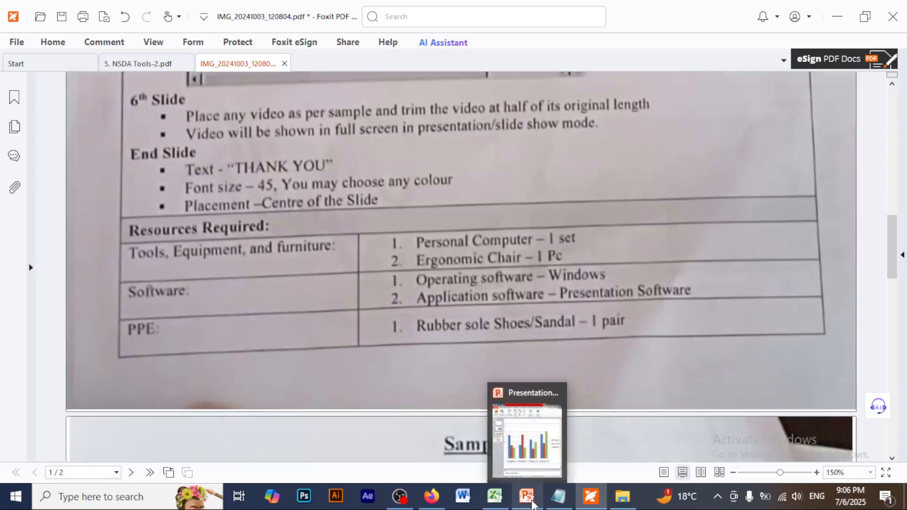
pyautogui.scroll(-5, 428, 351)
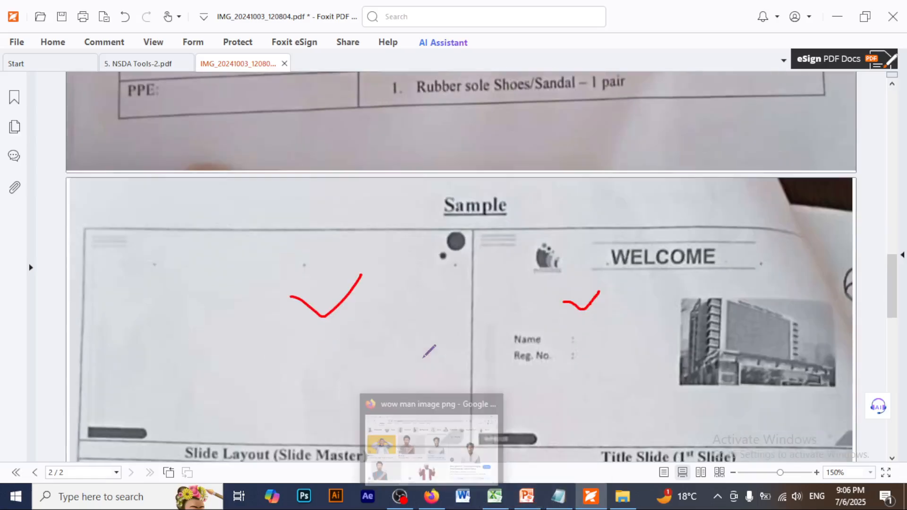
pyautogui.scroll(-13, 429, 350)
pyautogui.scroll(3, 429, 350)
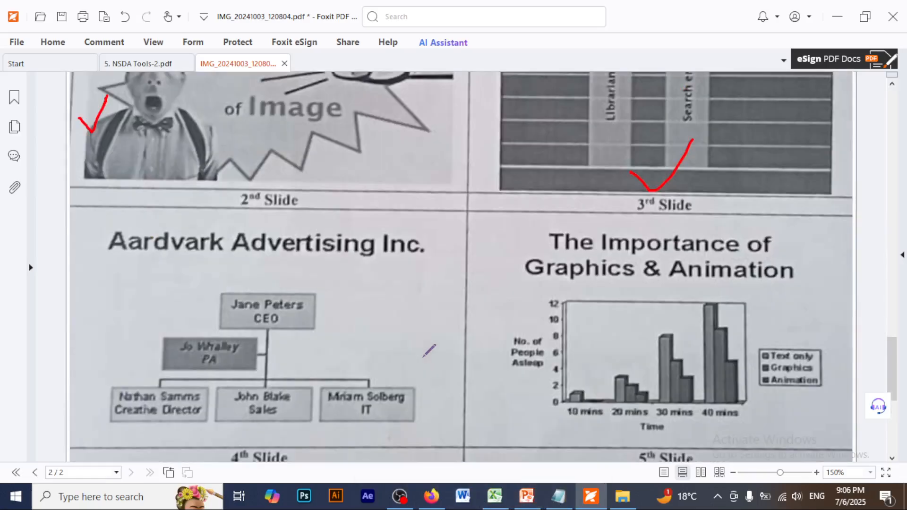
pyautogui.scroll(3, 429, 351)
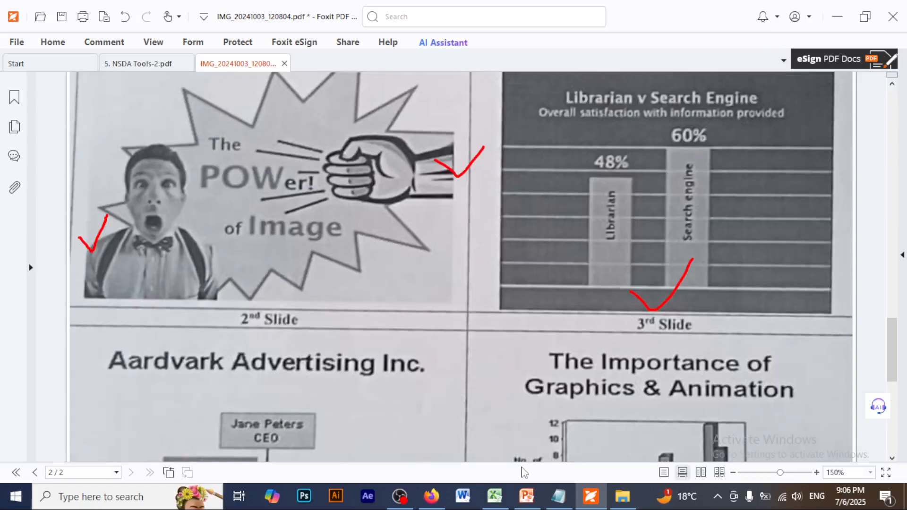
pyautogui.click(533, 508)
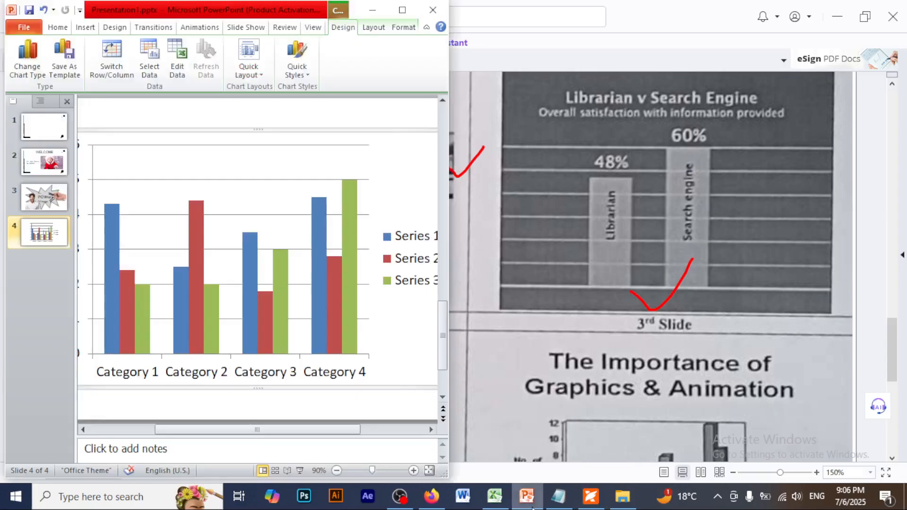
pyautogui.click(495, 495)
pyautogui.click(500, 160)
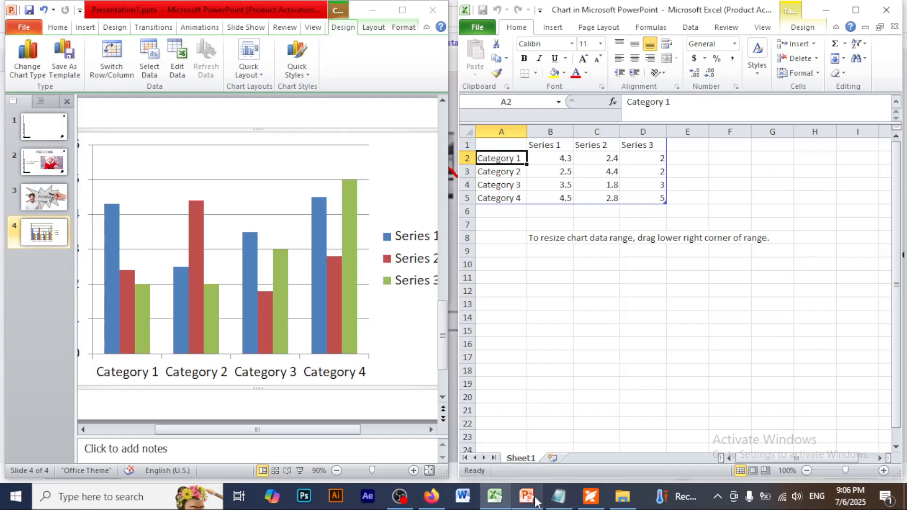
pyautogui.click(432, 496)
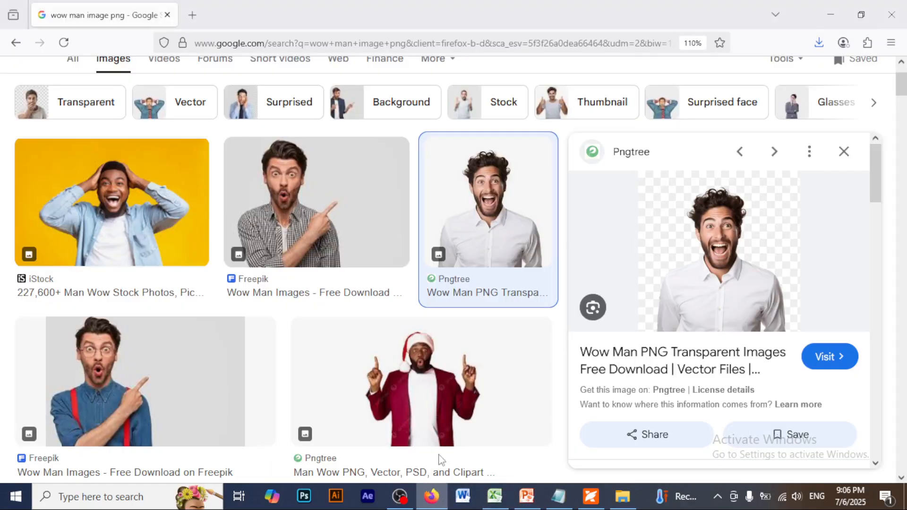
pyautogui.hotkey('alt', 'Tab')
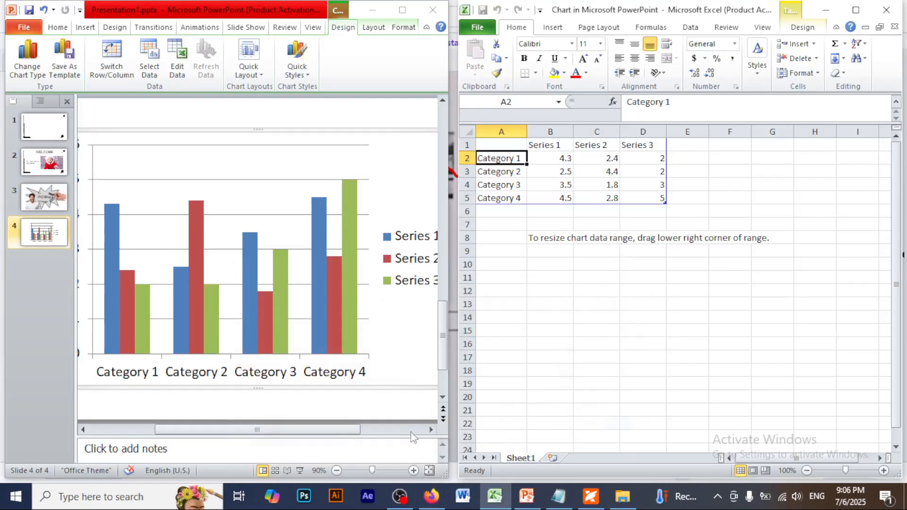
pyautogui.click(431, 496)
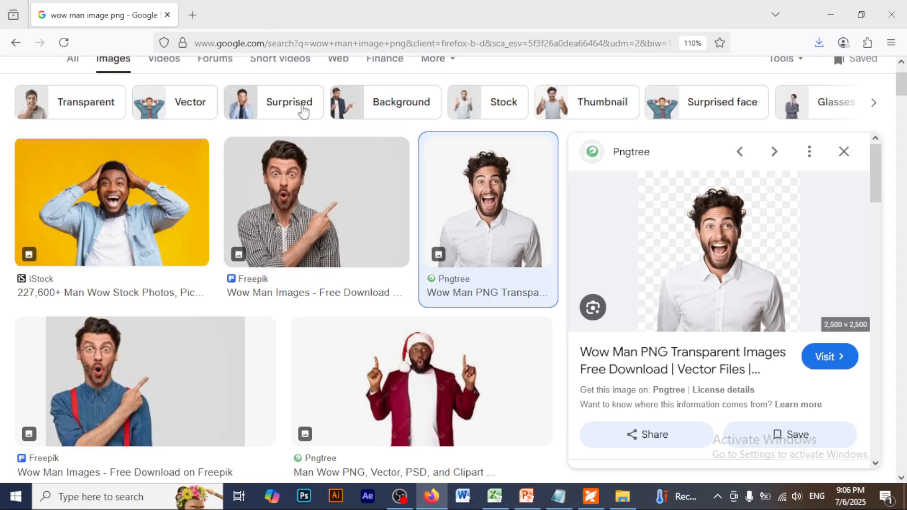
pyautogui.click(591, 496)
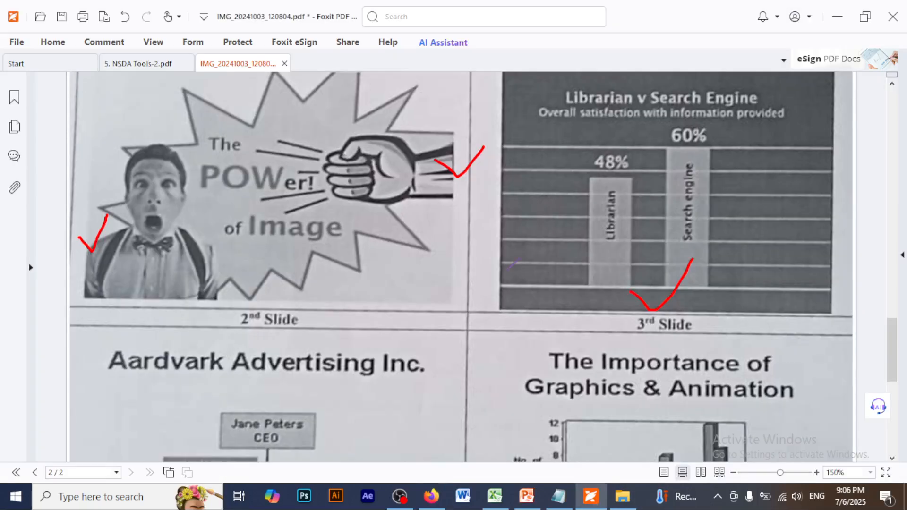
# Compare the written requirements for the 3rd slide with its Librarian v Search Engine sample picture.
pyautogui.scroll(-15, 513, 263)
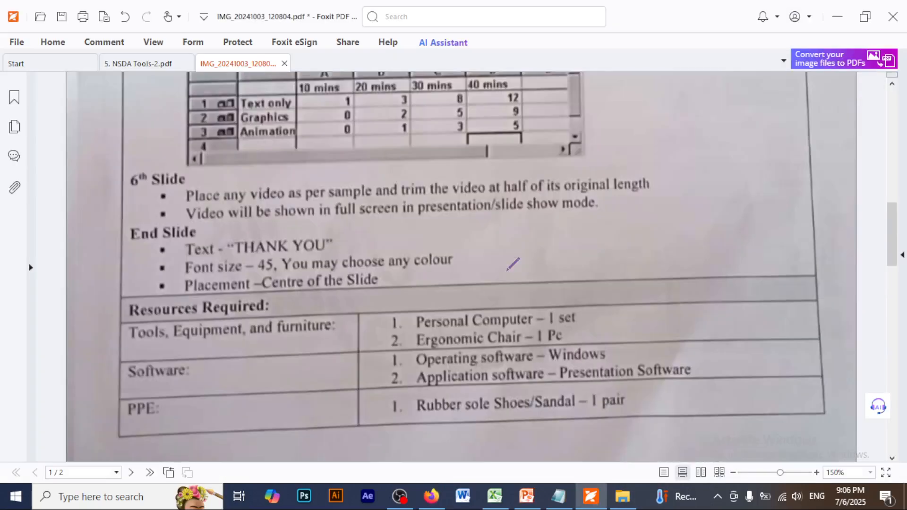
pyautogui.scroll(3, 514, 263)
pyautogui.scroll(8, 513, 265)
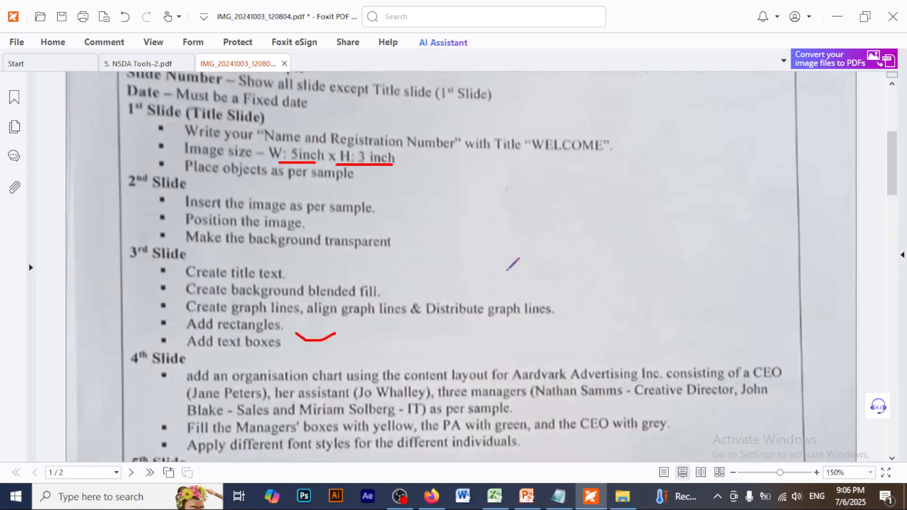
pyautogui.scroll(-2, 513, 264)
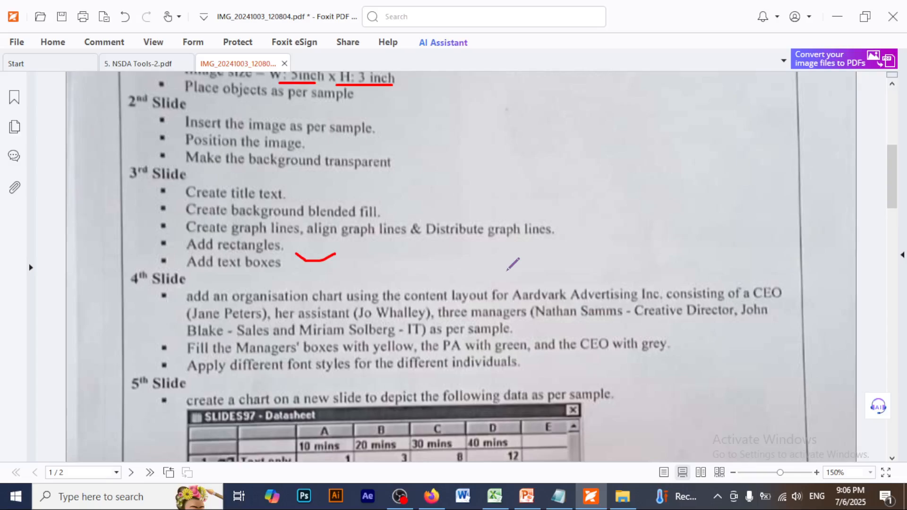
pyautogui.scroll(-2, 512, 264)
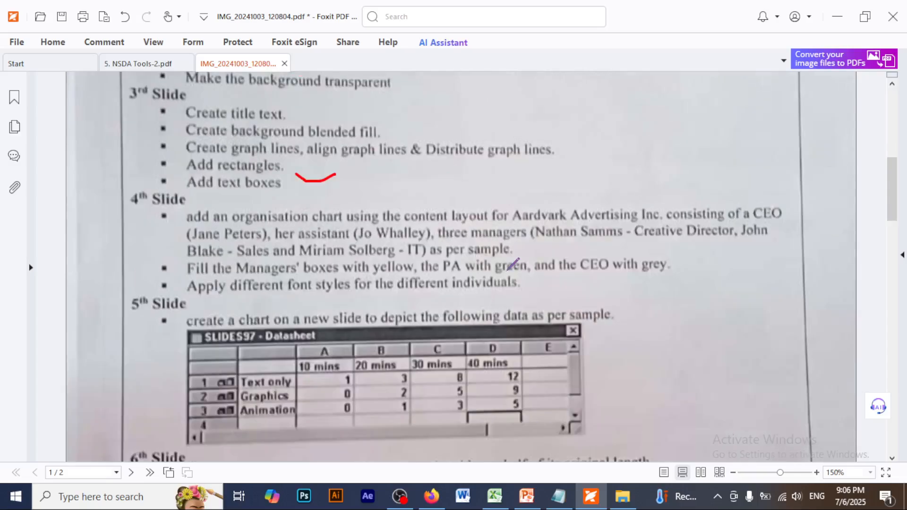
pyautogui.scroll(3, 513, 263)
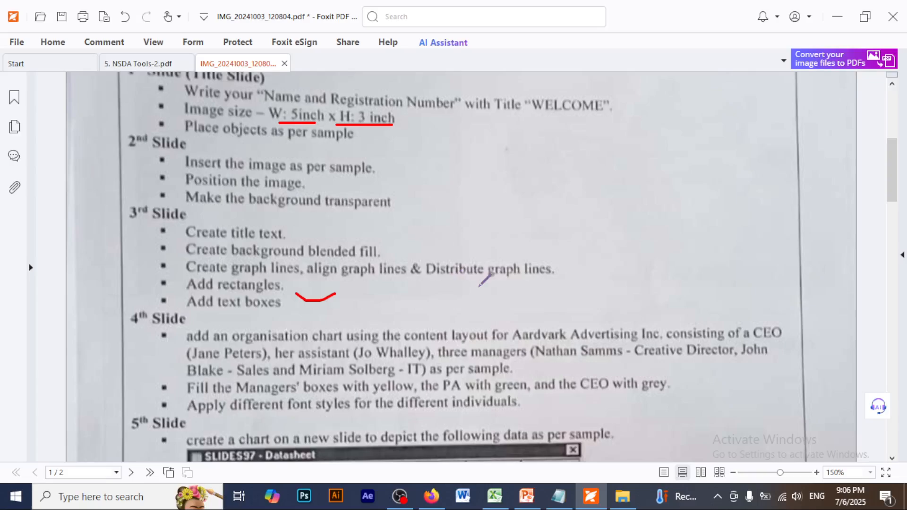
pyautogui.scroll(-20, 485, 279)
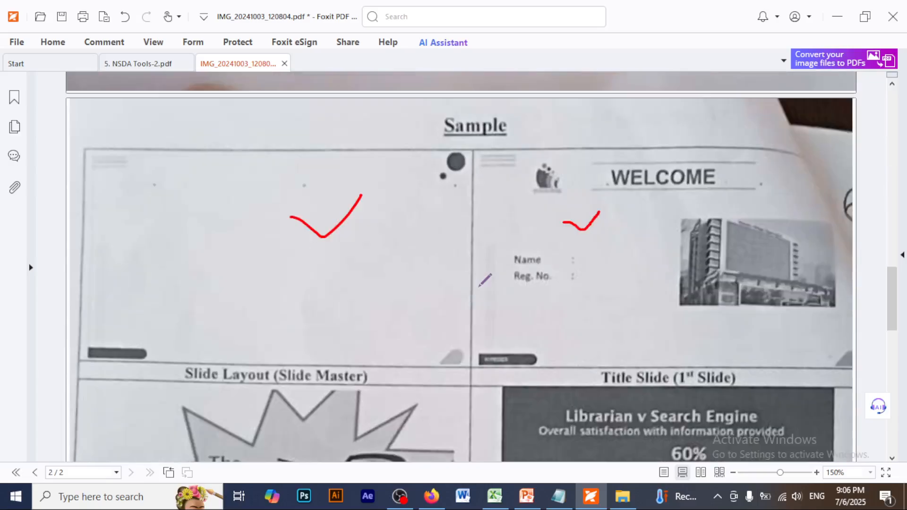
pyautogui.scroll(2, 485, 280)
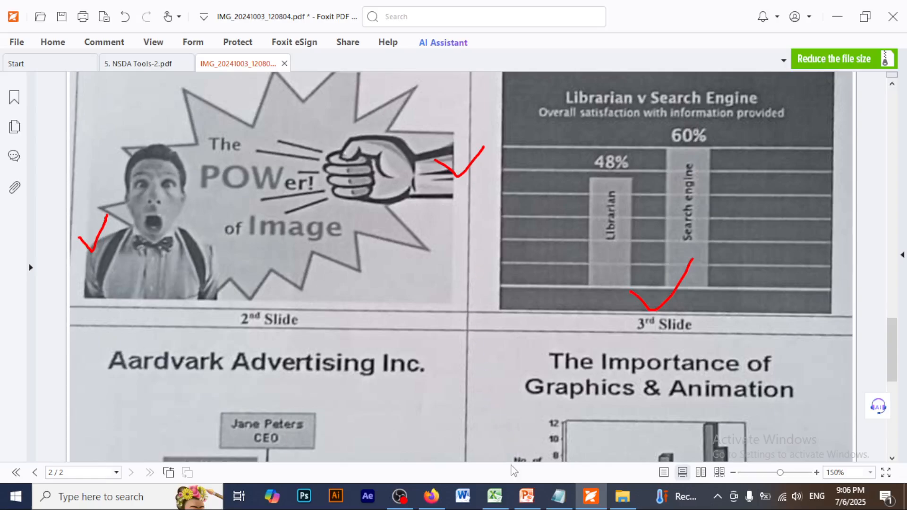
# Switch to PowerPoint and the chart's Excel datasheet, and delete the Series 2 and Series 3 columns.
pyautogui.click(526, 496)
pyautogui.click(502, 500)
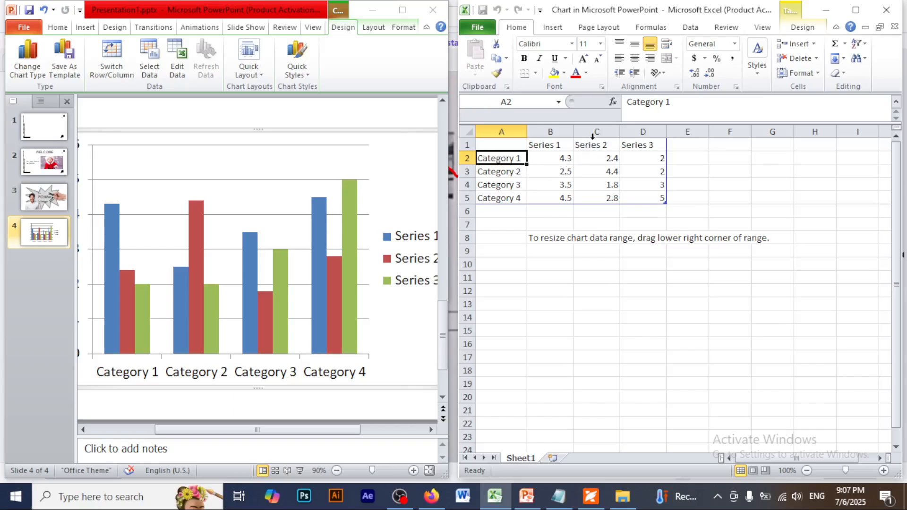
pyautogui.moveTo(590, 144); pyautogui.dragTo(643, 203)
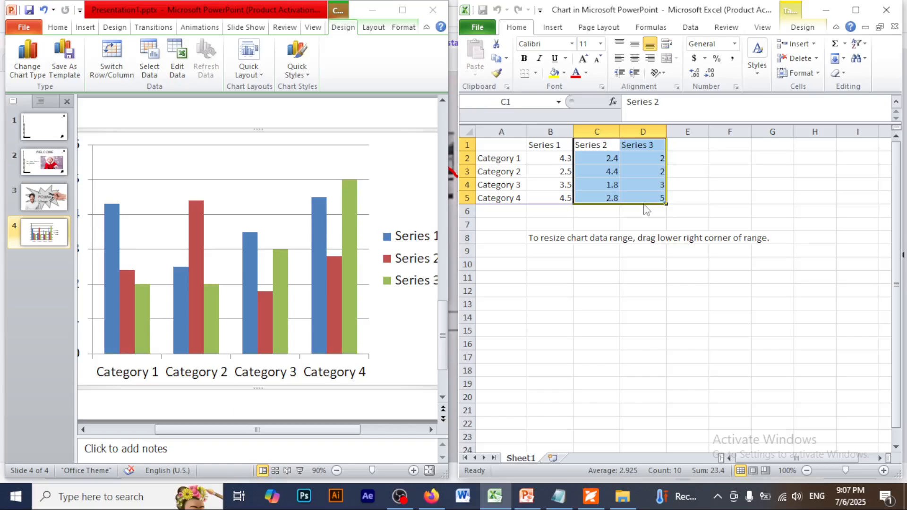
pyautogui.click(632, 130)
pyautogui.rightClick(632, 130)
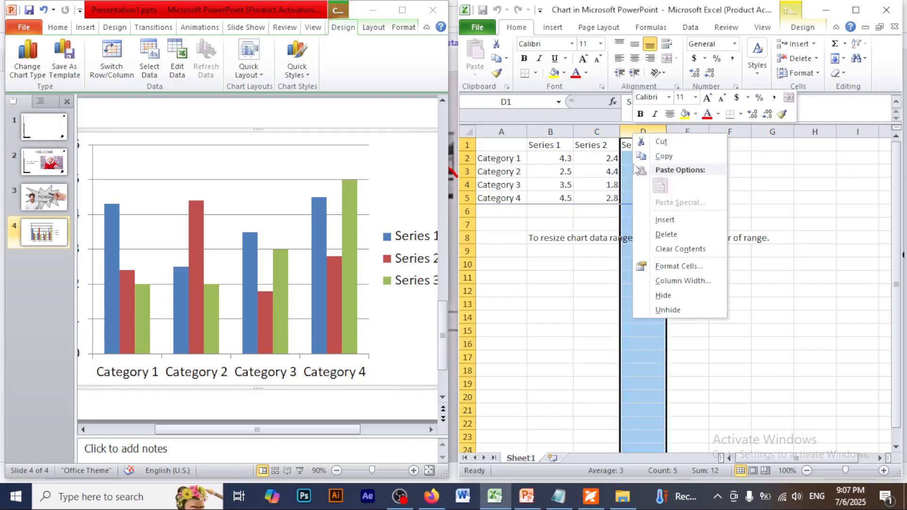
pyautogui.click(589, 129)
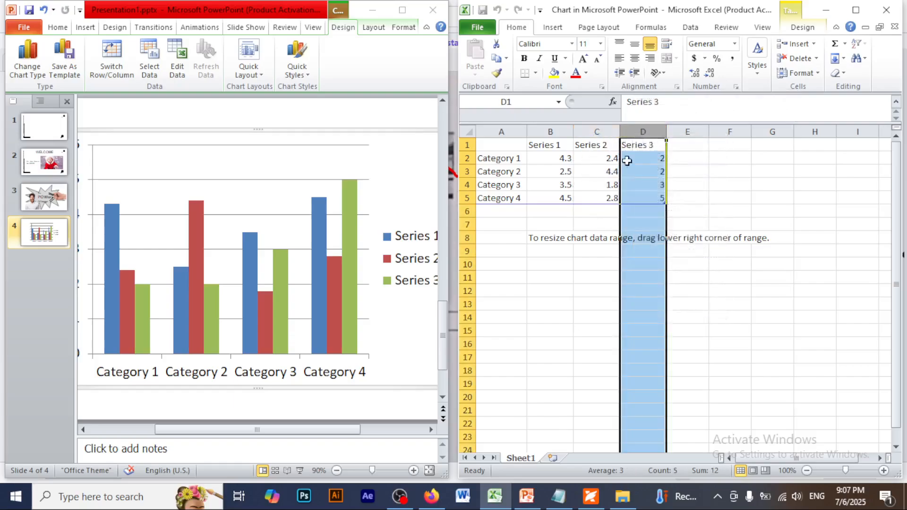
pyautogui.click(716, 184)
pyautogui.moveTo(596, 130); pyautogui.dragTo(663, 184)
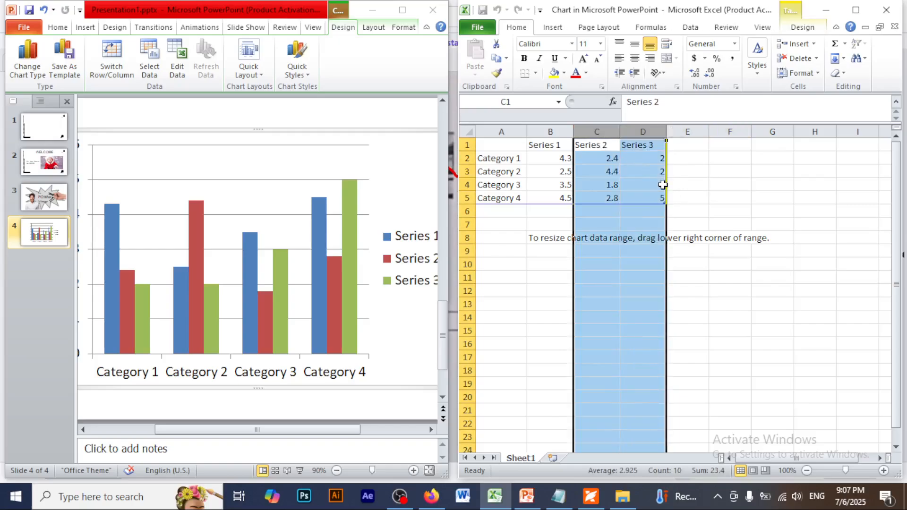
pyautogui.rightClick(598, 131)
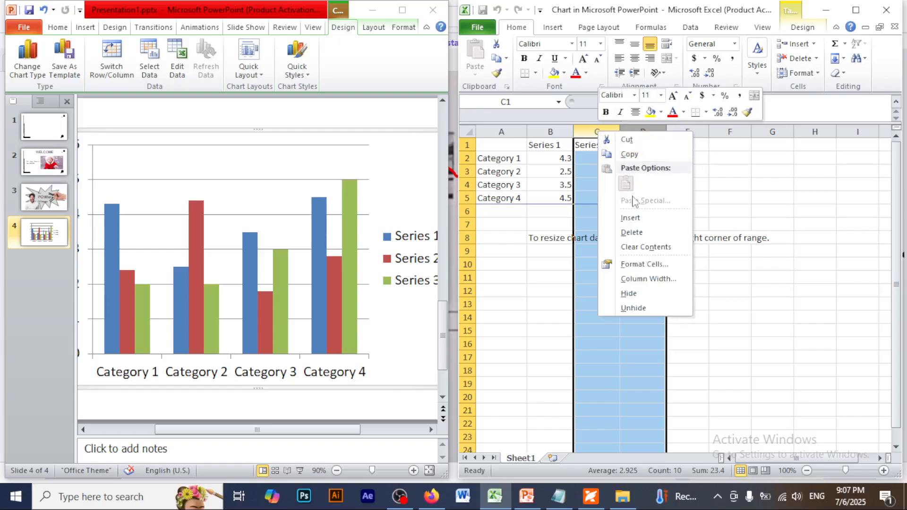
pyautogui.click(631, 232)
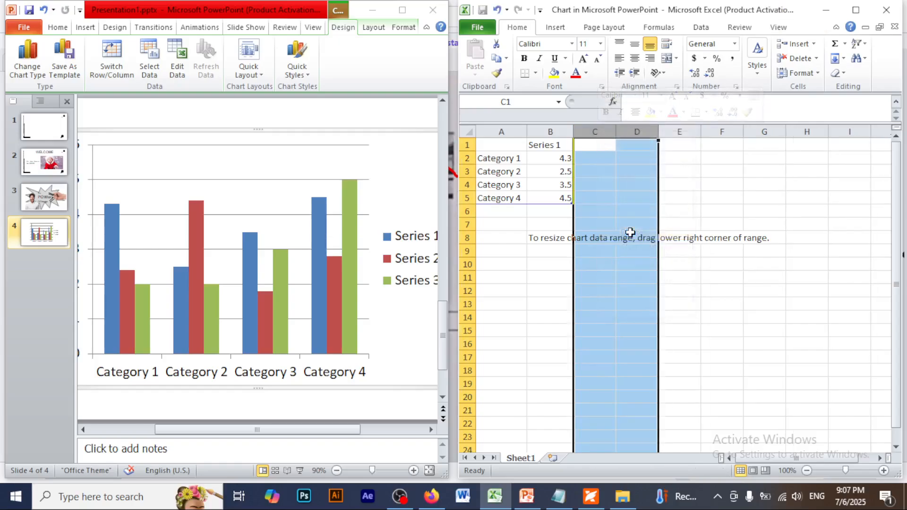
pyautogui.click(749, 336)
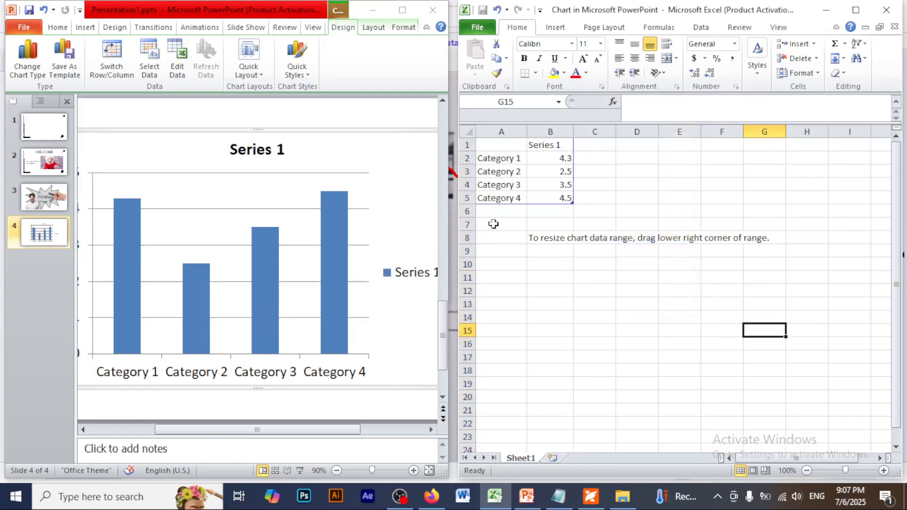
# Clear the Series 1 heading from cell B1 of the chart data.
pyautogui.click(547, 144)
pyautogui.press('Delete')
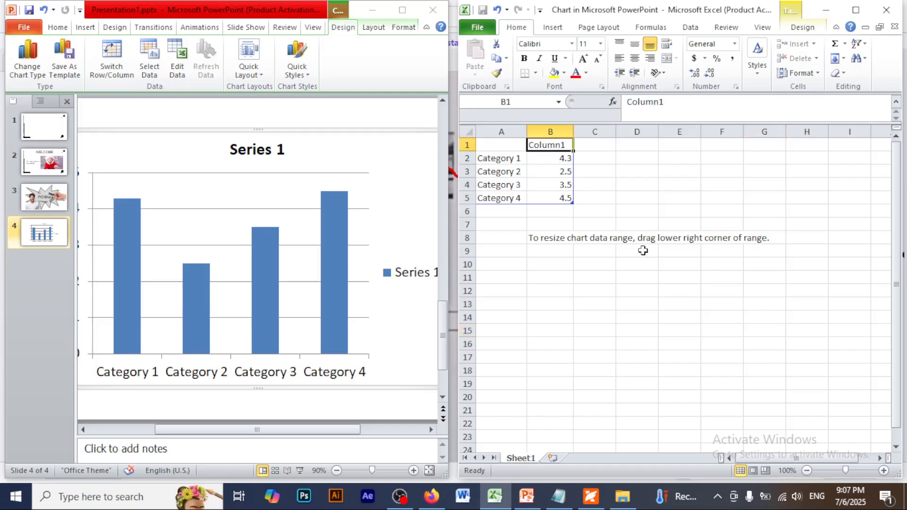
pyautogui.click(670, 319)
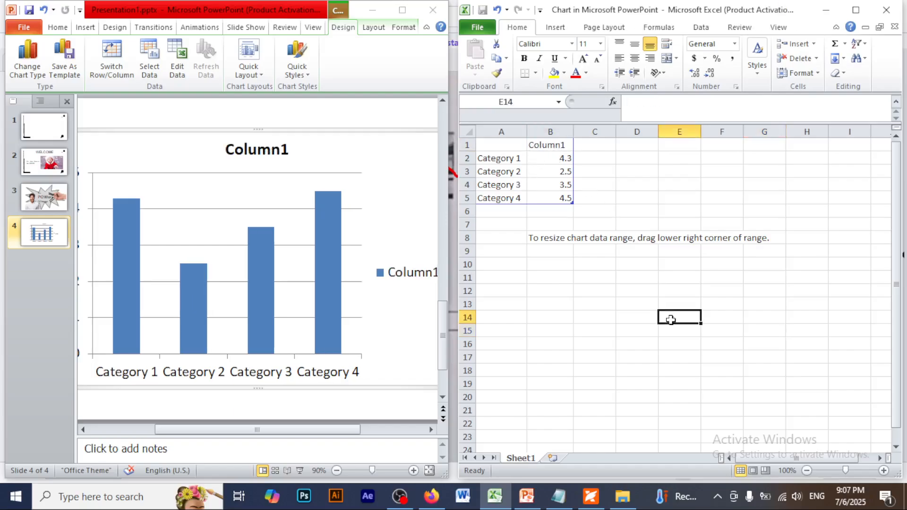
# Try to delete the remaining value column from the chart data table, and undo the deletion.
pyautogui.click(557, 144)
pyautogui.rightClick(558, 144)
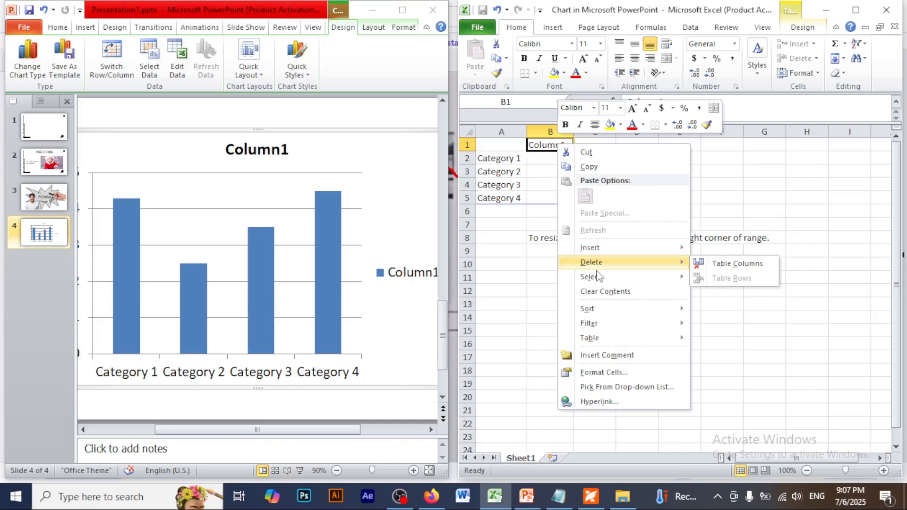
pyautogui.click(731, 266)
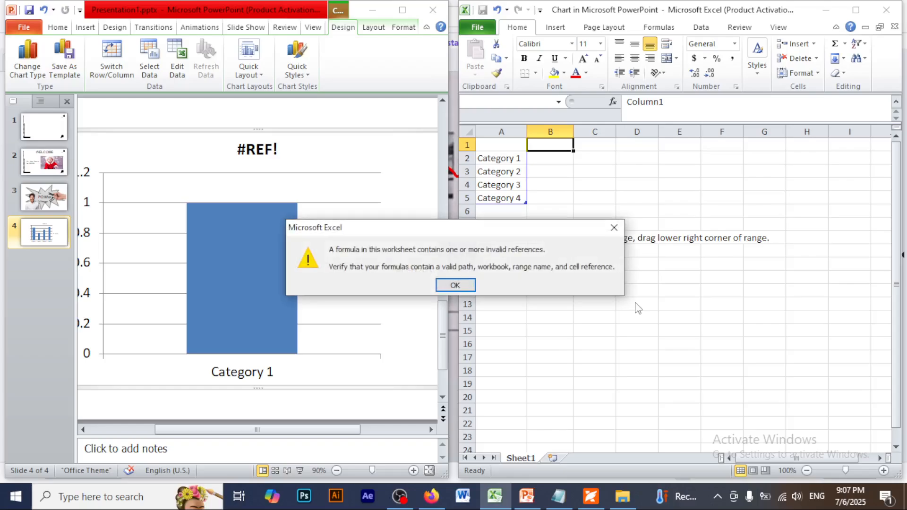
pyautogui.click(456, 284)
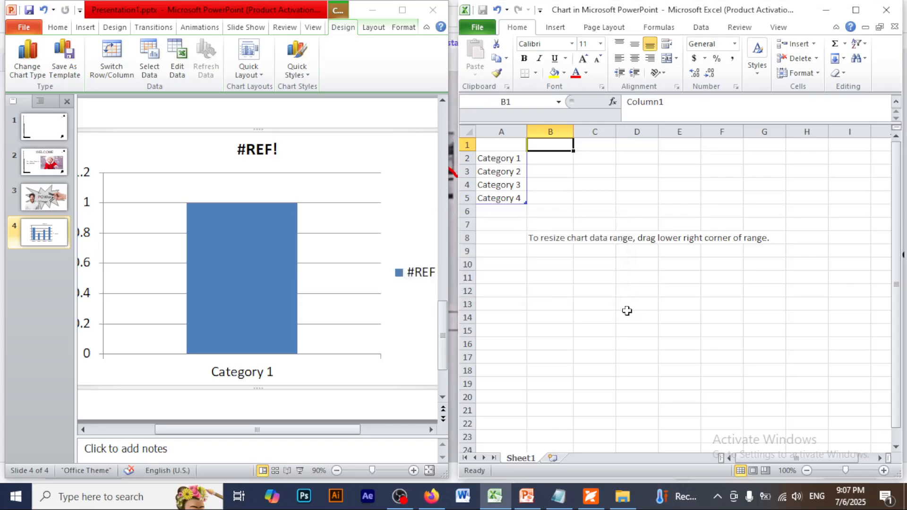
pyautogui.click(627, 313)
pyautogui.hotkey('ctrl', 'z')
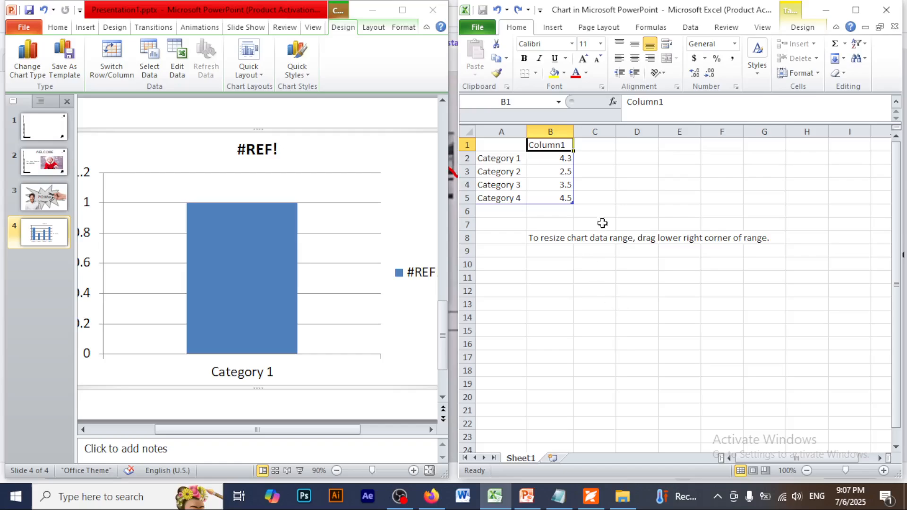
# Delete the Category 3 and Category 4 rows from the chart data.
pyautogui.click(604, 172)
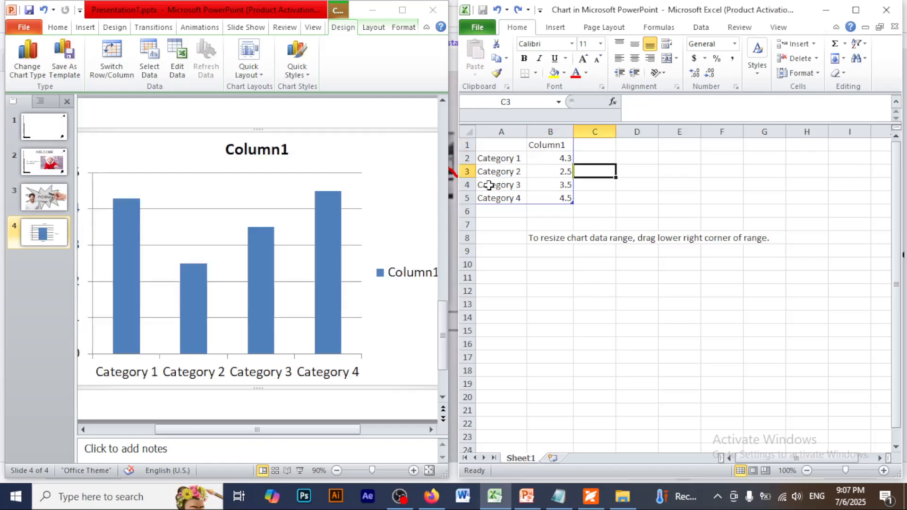
pyautogui.moveTo(488, 186); pyautogui.dragTo(574, 204)
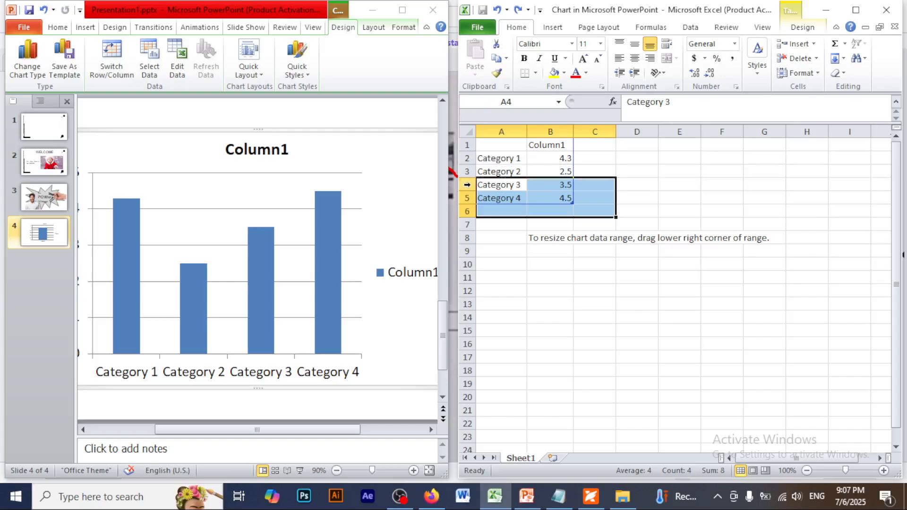
pyautogui.moveTo(465, 184); pyautogui.dragTo(460, 198)
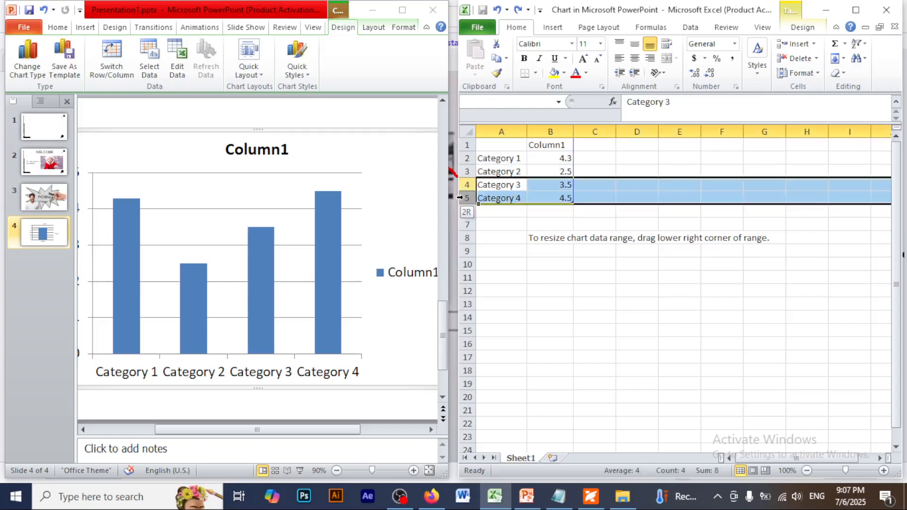
pyautogui.rightClick(462, 184)
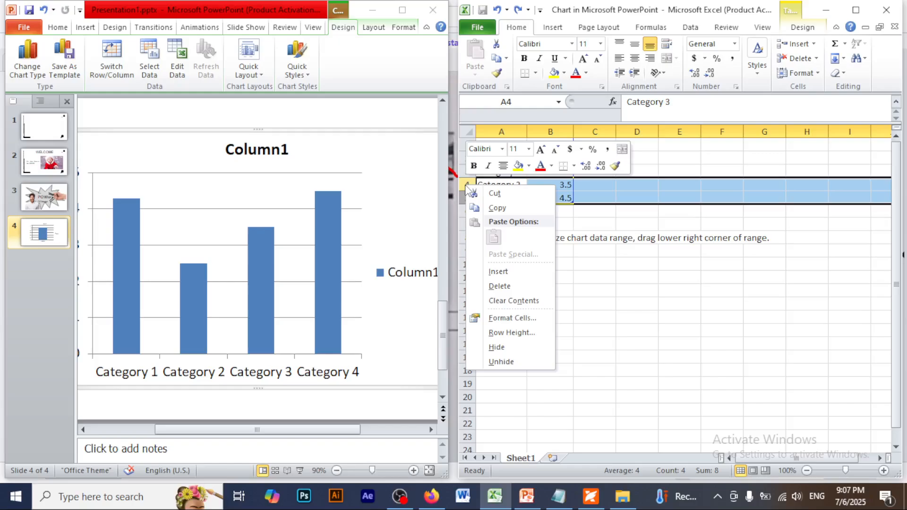
pyautogui.click(500, 287)
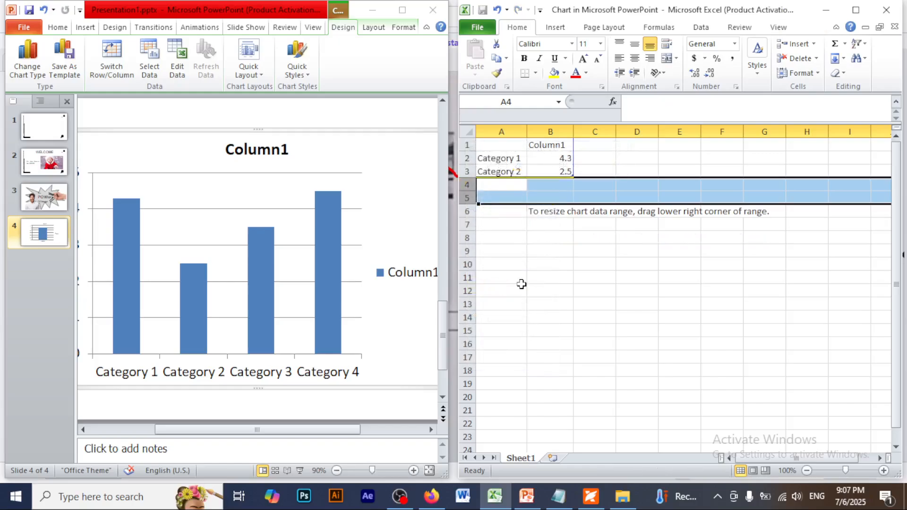
# Replace the Category 1 label with Librarian in the chart data, checking the spelling against the 3rd slide's sample in the PDF.
pyautogui.click(516, 162)
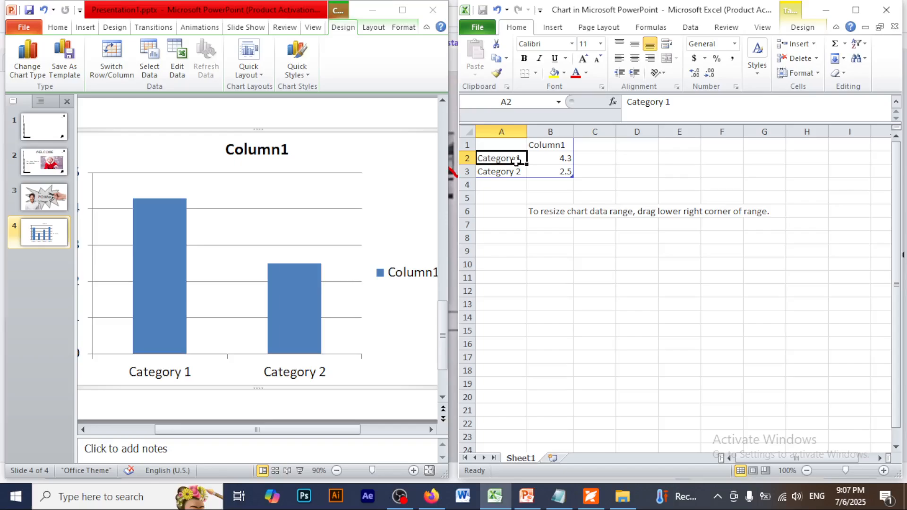
pyautogui.write('Li')
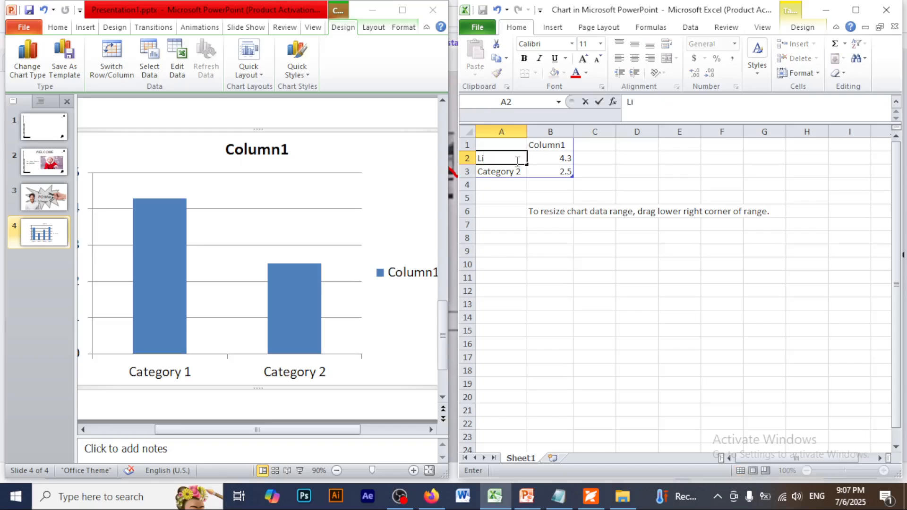
pyautogui.click(591, 496)
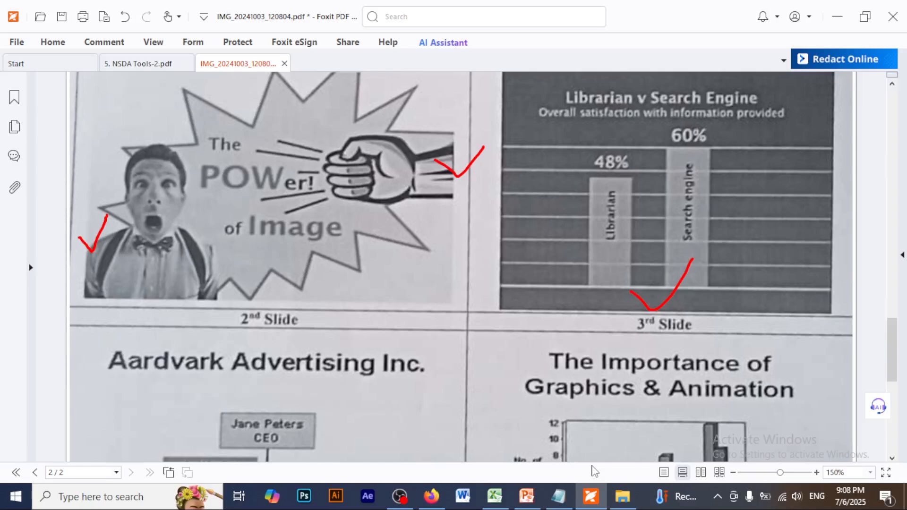
pyautogui.click(526, 495)
pyautogui.click(494, 496)
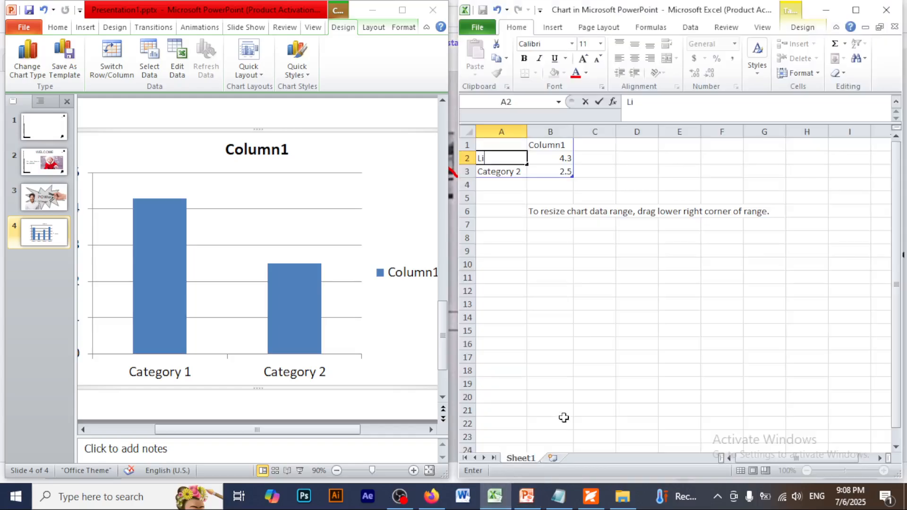
pyautogui.write('B')
pyautogui.press('BackSpace')
pyautogui.press('BackSpace')
pyautogui.press('BackSpace')
pyautogui.write('brarian')
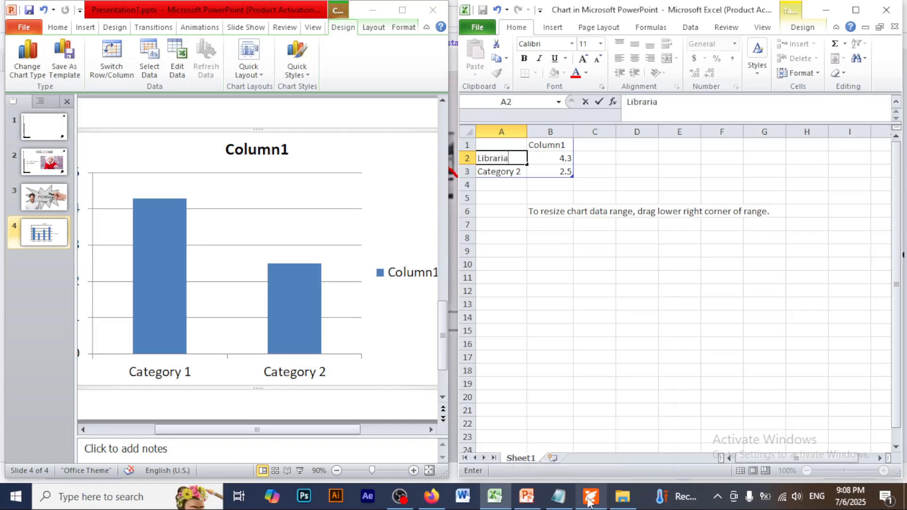
# Replace the Category 2 label with Search Engine, checking the PDF sample, and fit column A's width to its text.
pyautogui.click(496, 173)
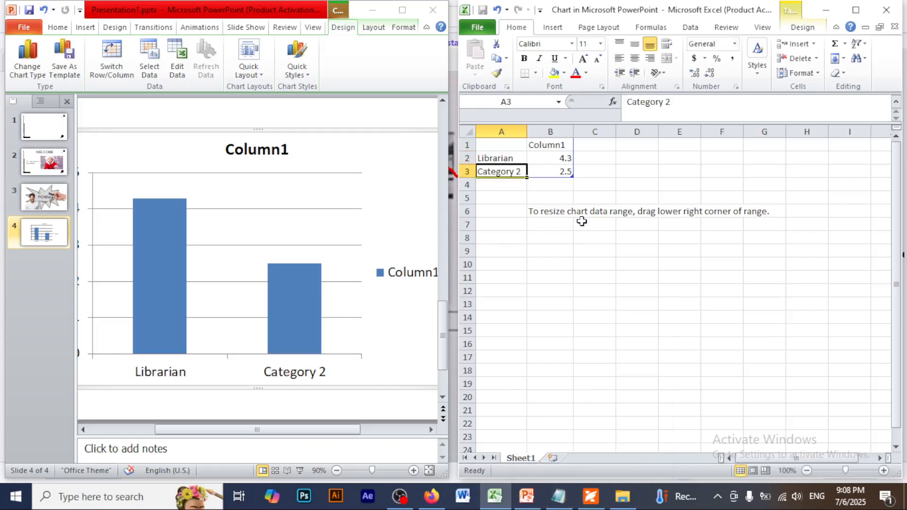
pyautogui.write('Search')
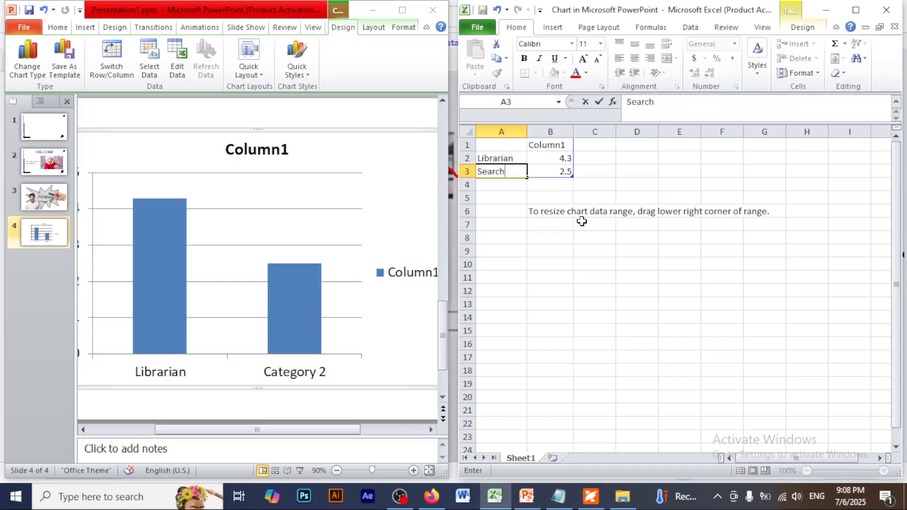
pyautogui.write(' Engin')
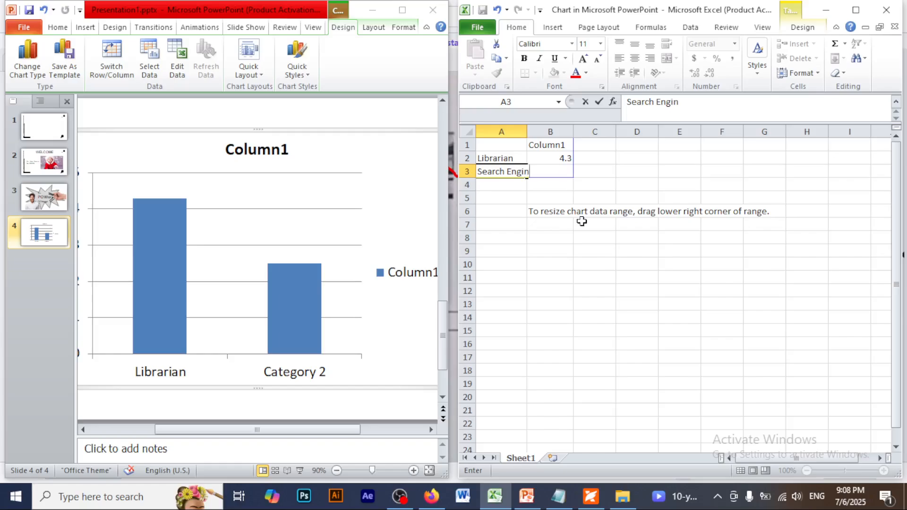
pyautogui.write('een')
pyautogui.click(599, 495)
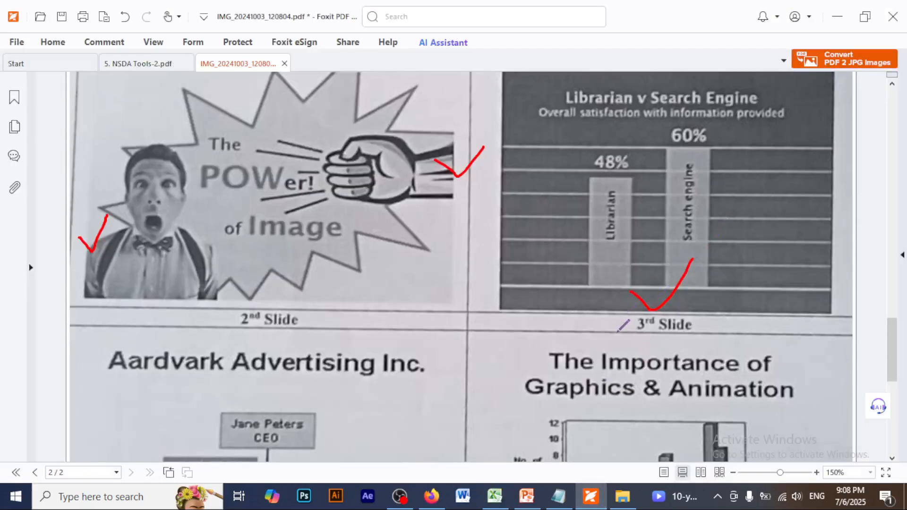
pyautogui.click(527, 496)
pyautogui.click(496, 496)
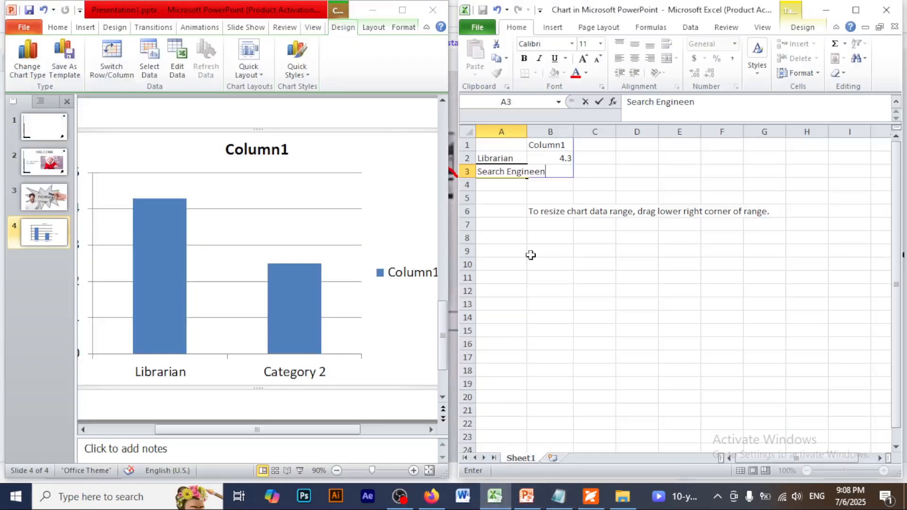
pyautogui.press('BackSpace')
pyautogui.click(581, 236)
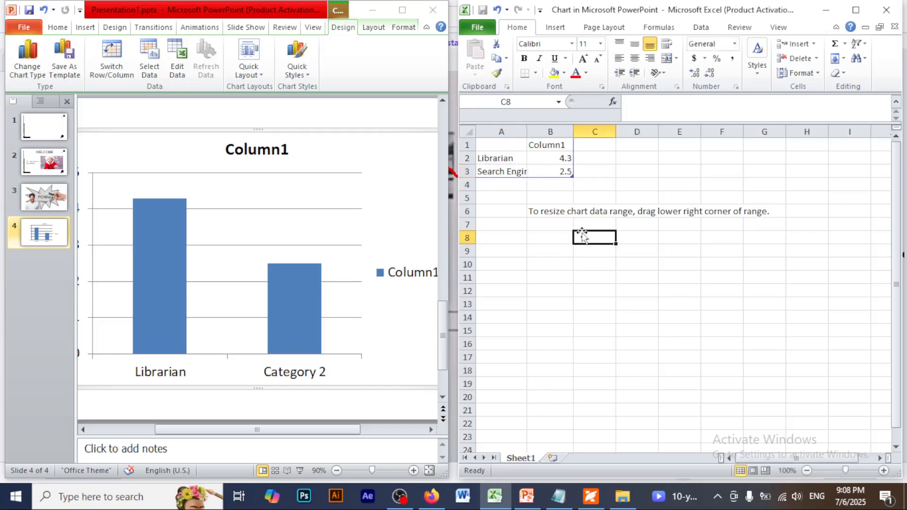
pyautogui.doubleClick(531, 128)
pyautogui.click(604, 170)
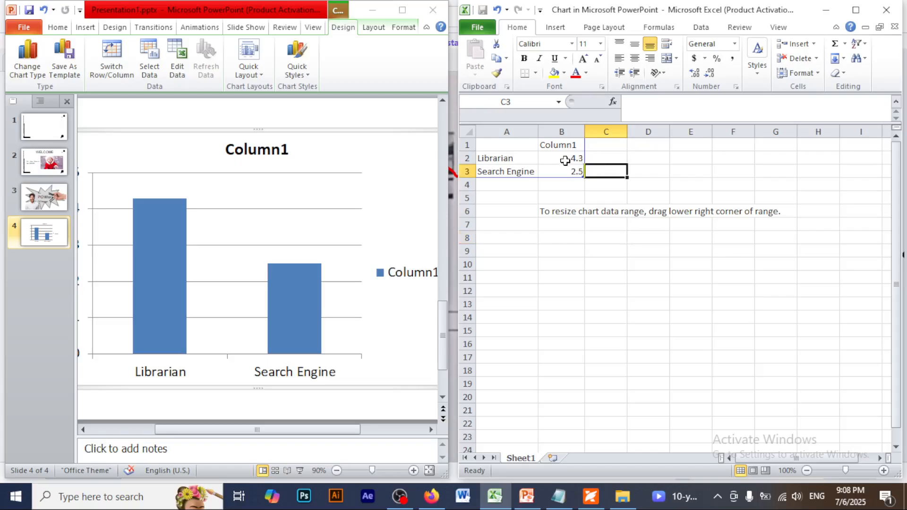
# Look up the percentages in the PDF's 3rd slide sample and set the Librarian value to 48% in the chart data.
pyautogui.click(572, 159)
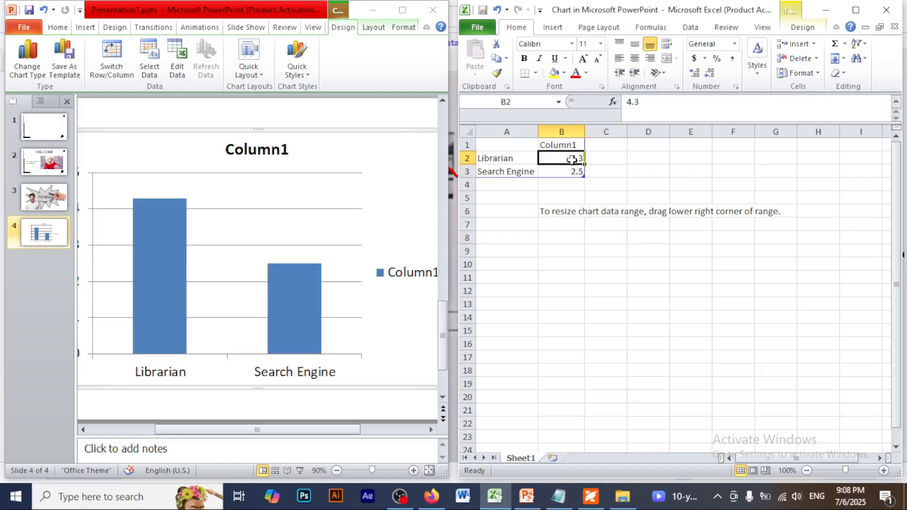
pyautogui.click(591, 500)
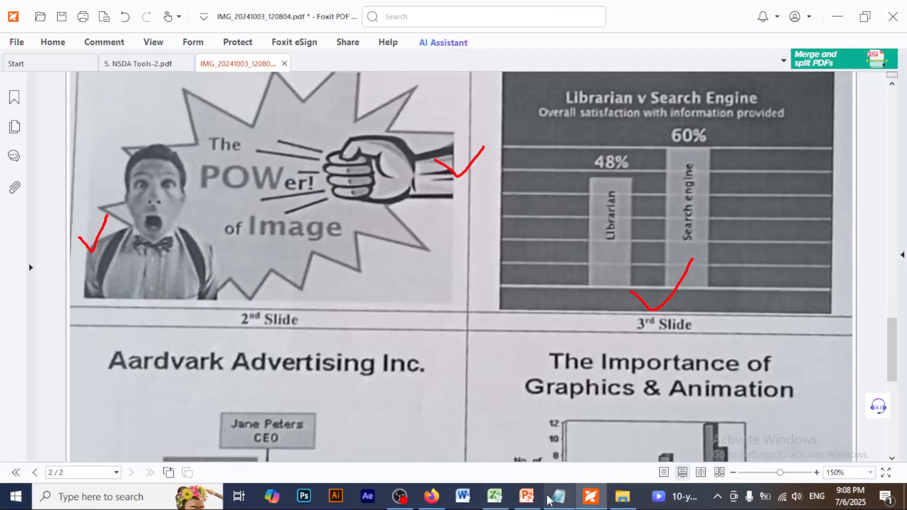
pyautogui.moveTo(527, 497)
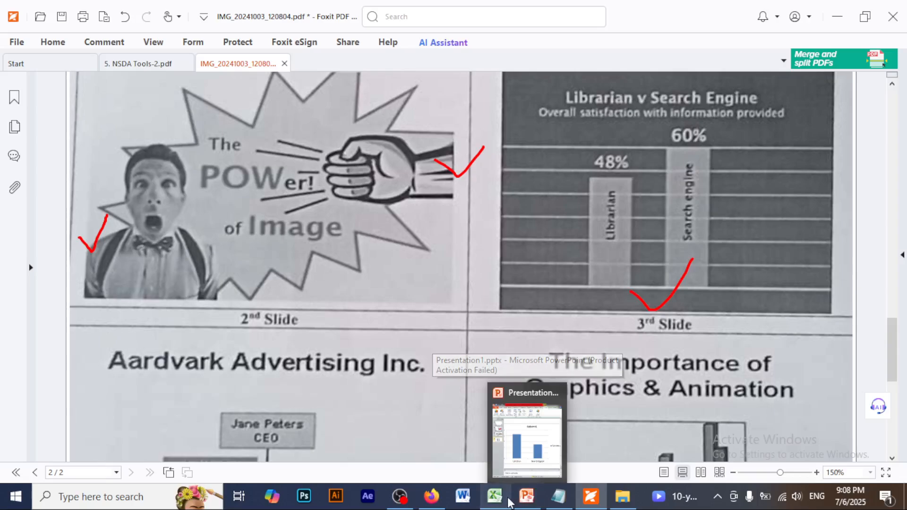
pyautogui.click(494, 495)
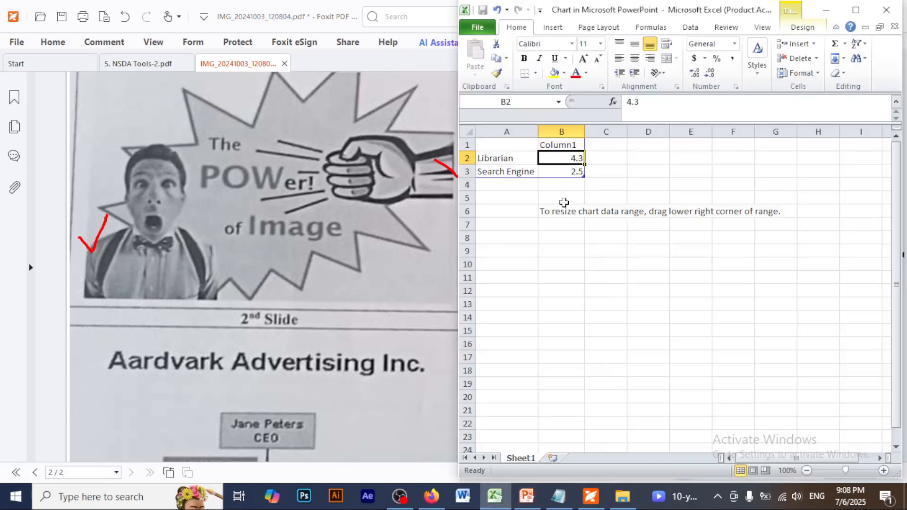
pyautogui.click(526, 496)
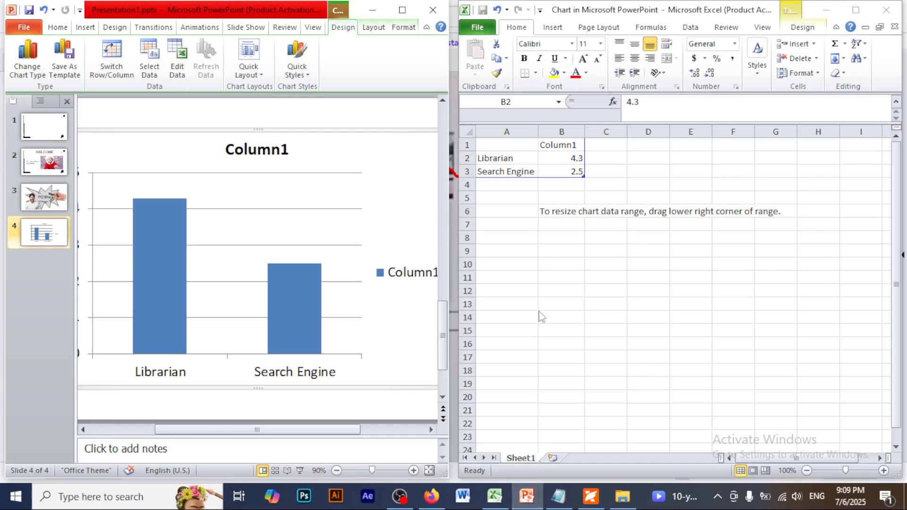
pyautogui.click(578, 157)
pyautogui.write('48')
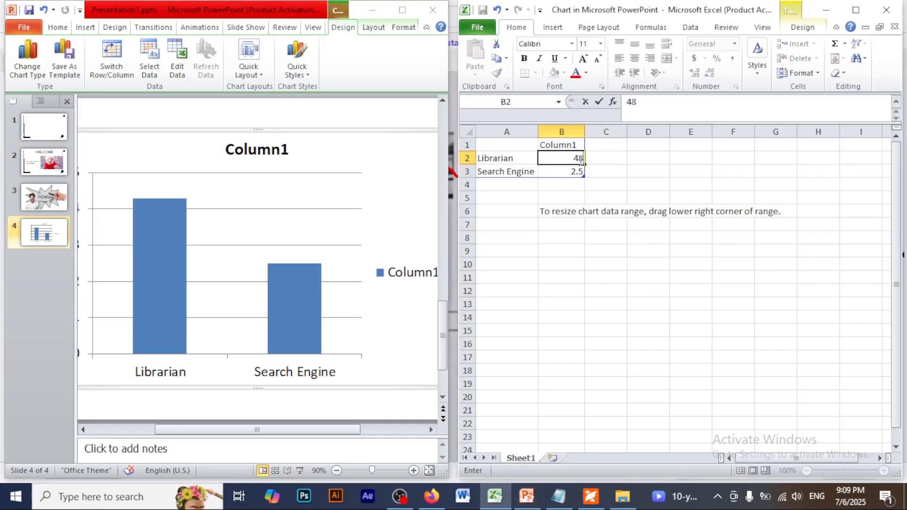
pyautogui.write('%')
# Set the Search Engine value to 60% and close the chart's Excel datasheet.
pyautogui.click(580, 172)
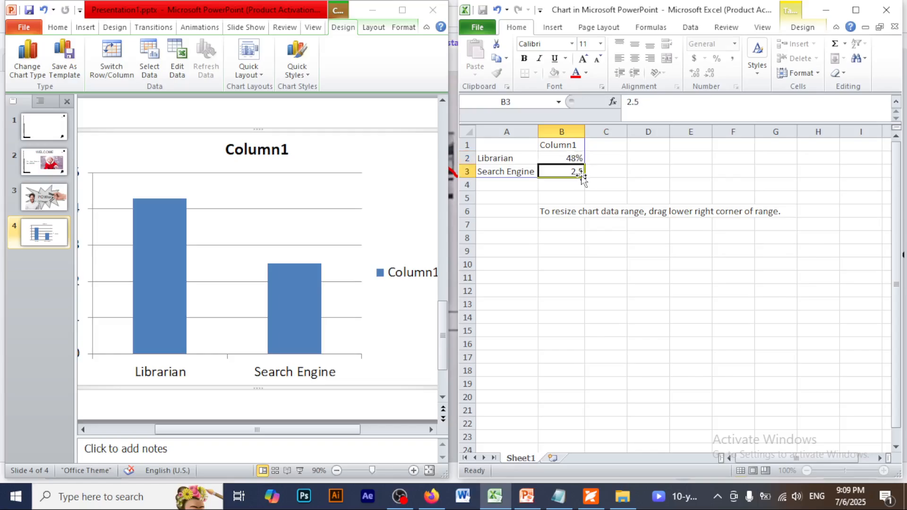
pyautogui.write('60')
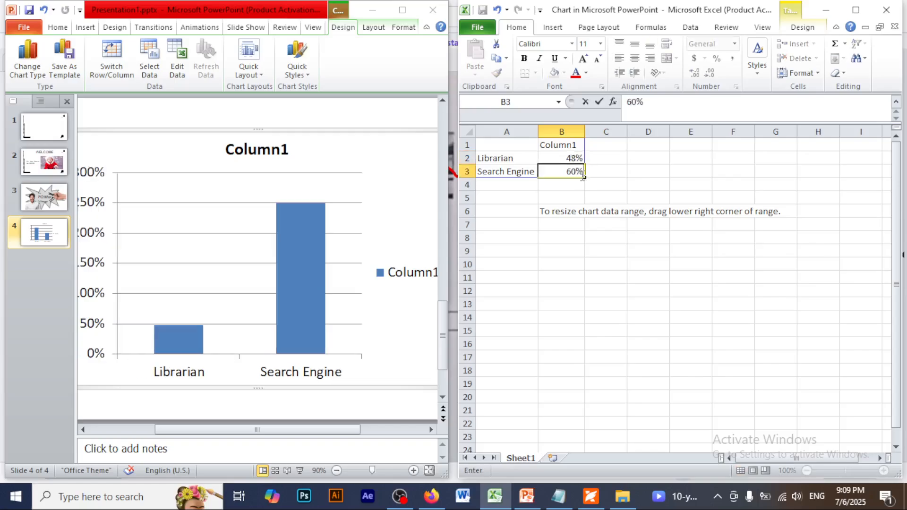
pyautogui.click(634, 273)
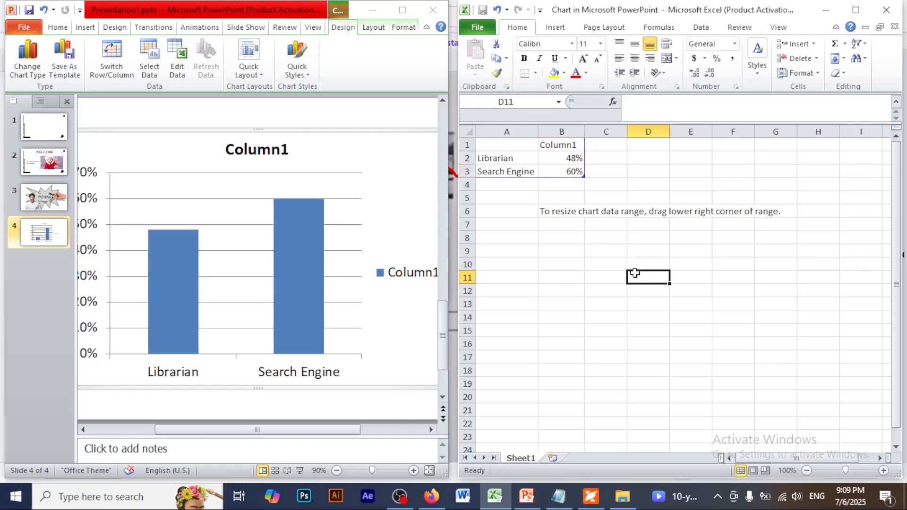
pyautogui.click(886, 12)
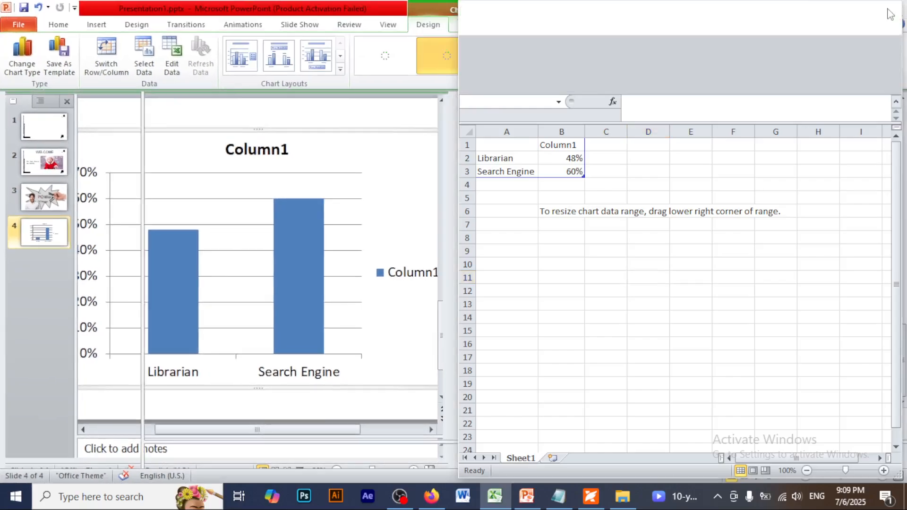
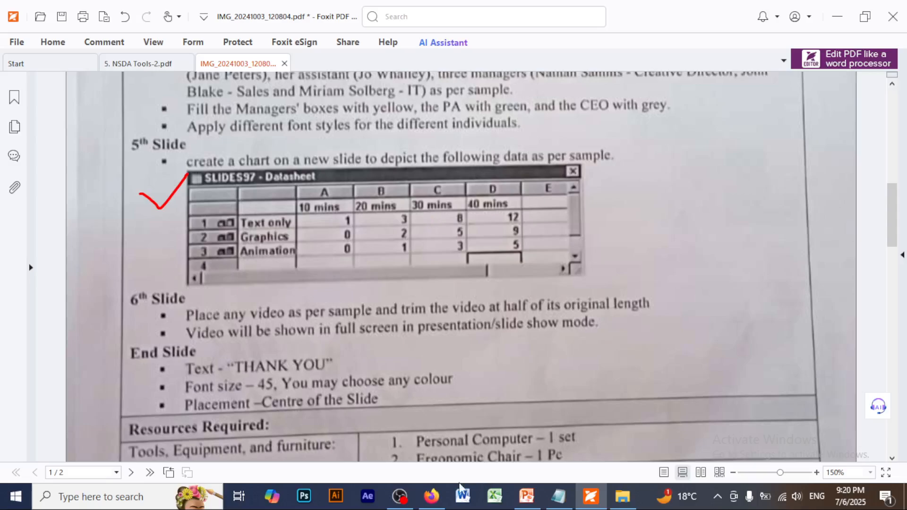
# Switch to PowerPoint and add a new slide with the Blank layout after the organization chart slide.
pyautogui.moveTo(436, 505)
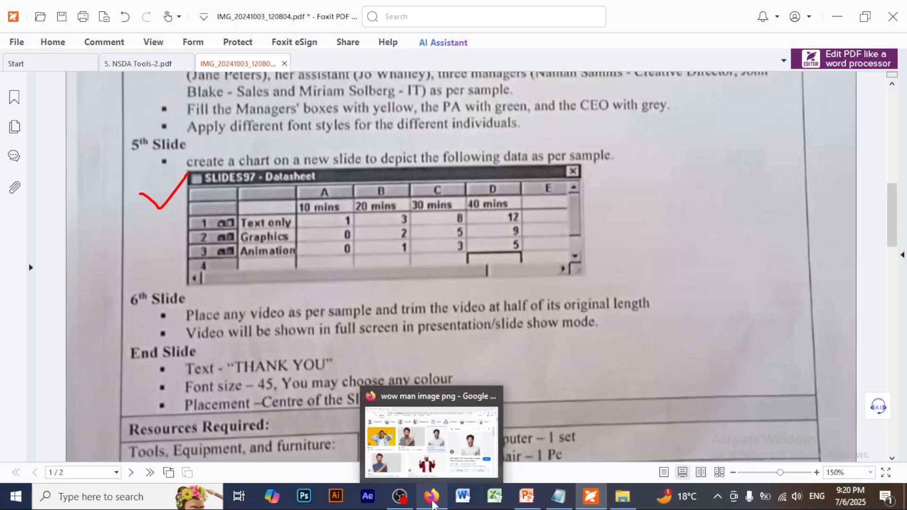
pyautogui.click(526, 495)
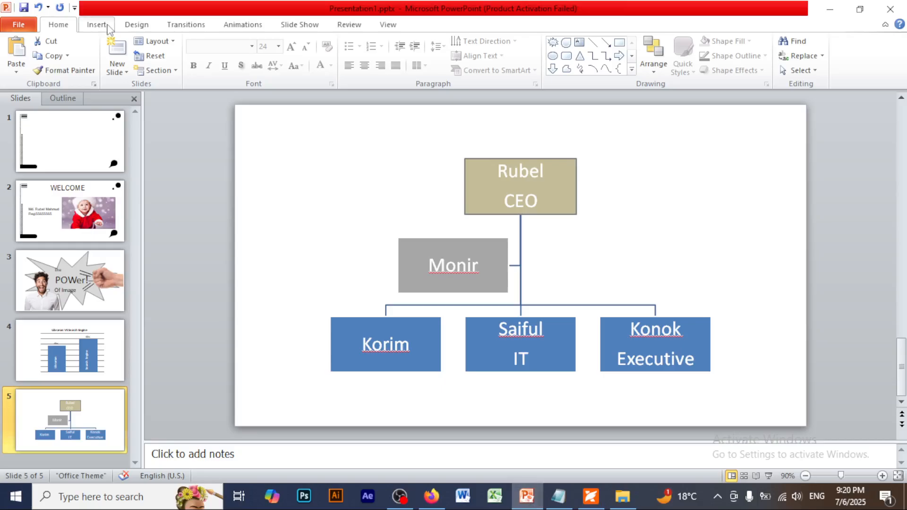
pyautogui.click(118, 70)
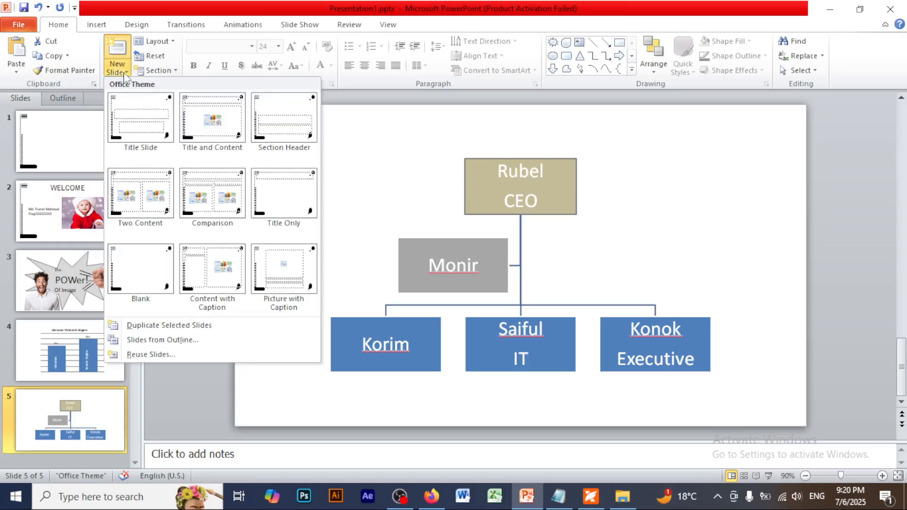
pyautogui.click(140, 268)
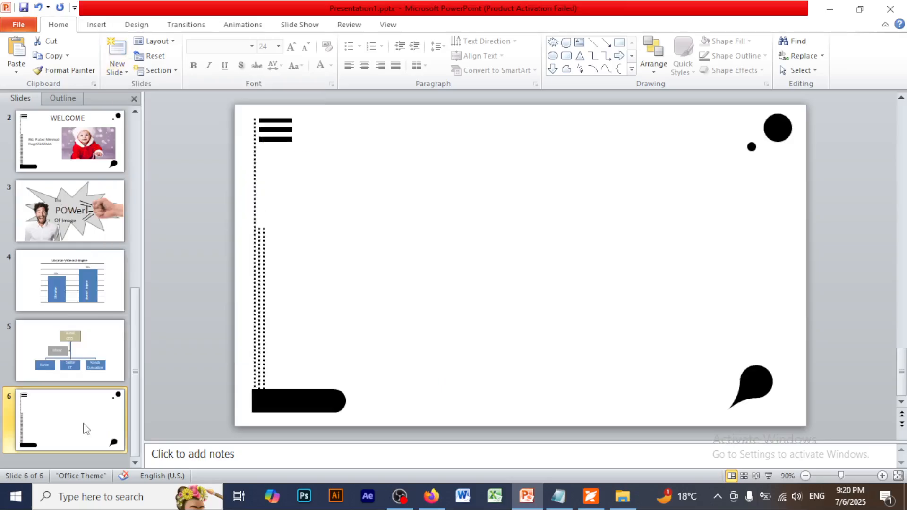
# Hide the background graphics on the new blank slide 6.
pyautogui.rightClick(85, 428)
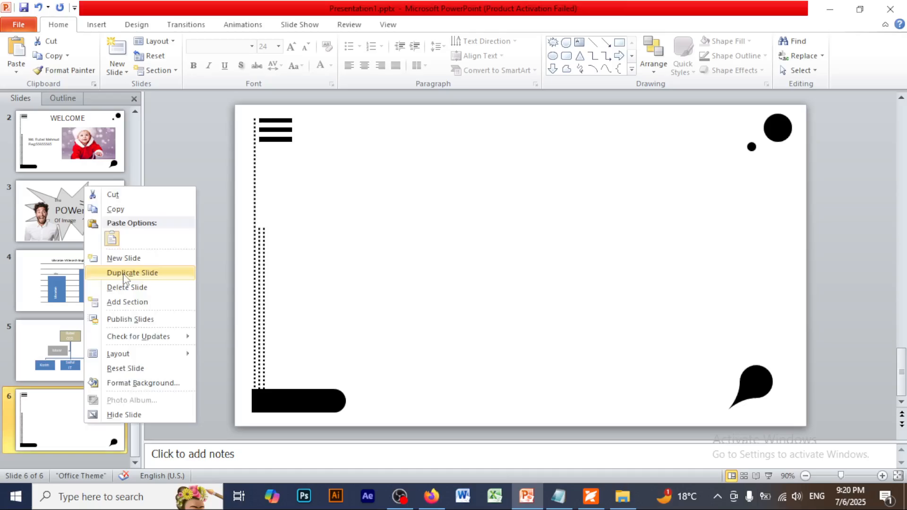
pyautogui.click(126, 383)
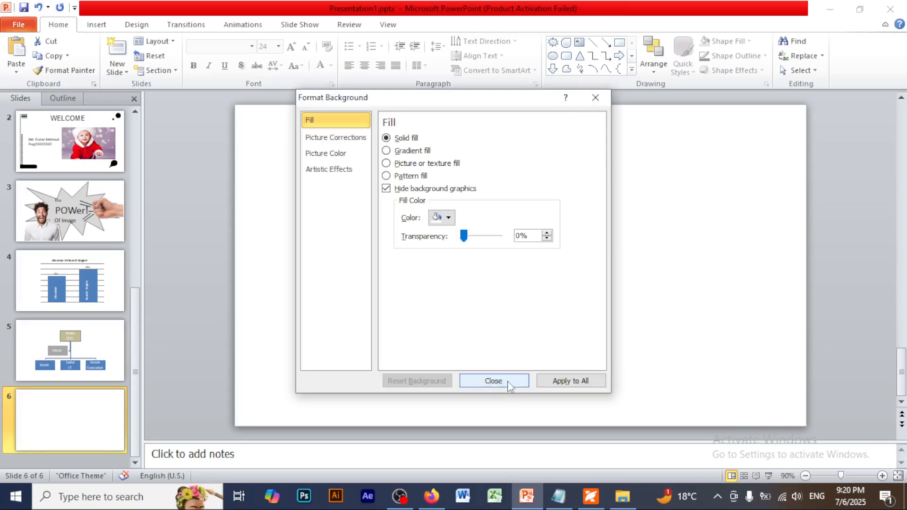
pyautogui.click(508, 382)
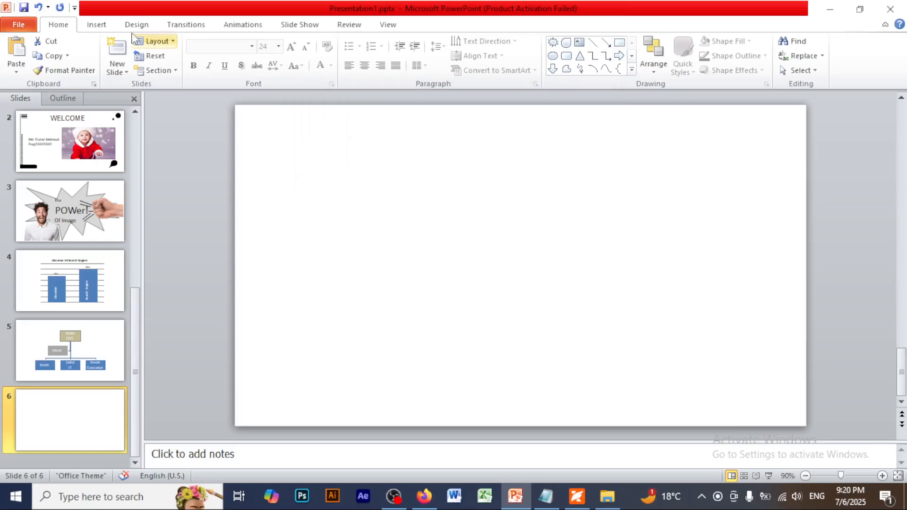
# Insert a clustered column chart on the blank slide 6.
pyautogui.click(97, 24)
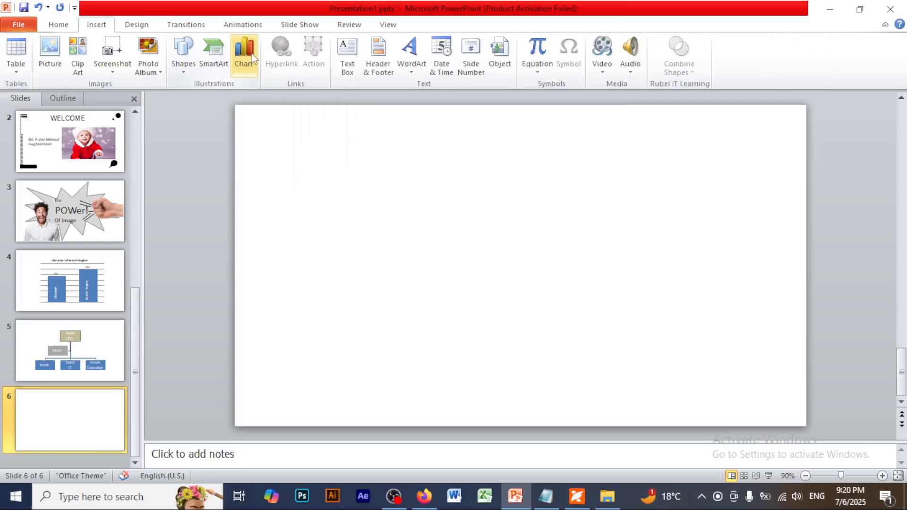
pyautogui.click(244, 52)
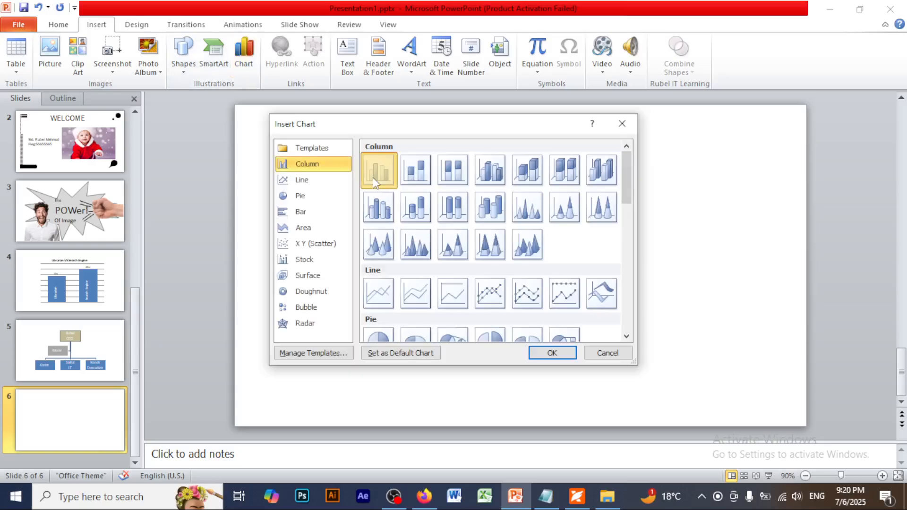
pyautogui.click(540, 354)
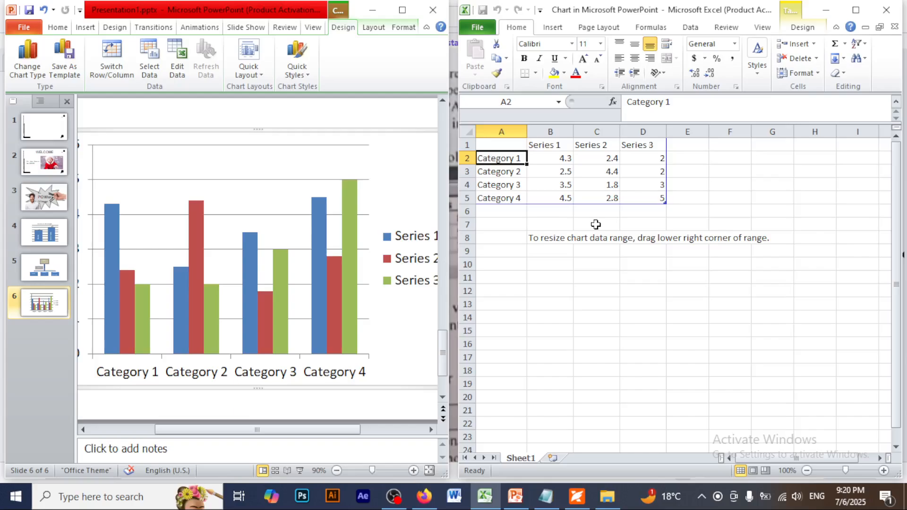
# Rename the first three categories in the chart's datasheet to Text Only, Graphics and Animation.
pyautogui.write('Tex')
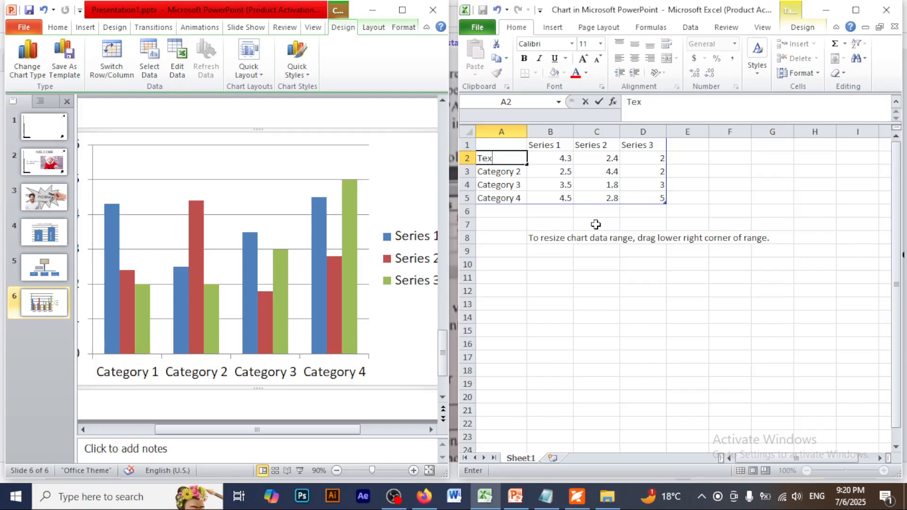
pyautogui.write('t Only')
pyautogui.click(514, 174)
pyautogui.write('Grap')
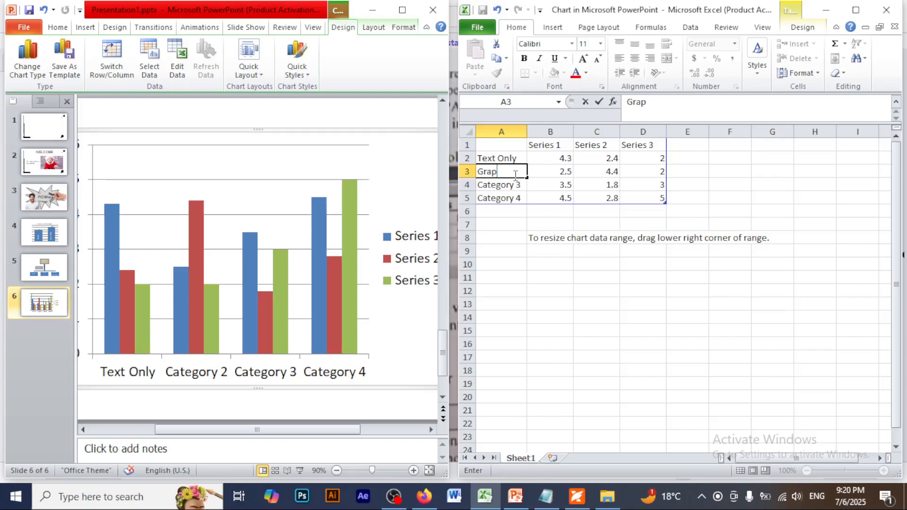
pyautogui.write('hics')
pyautogui.click(509, 185)
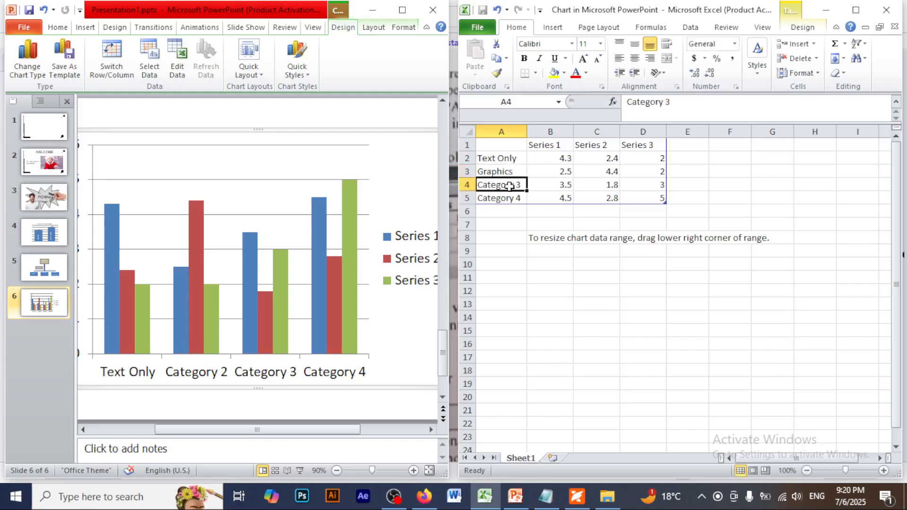
pyautogui.write('An')
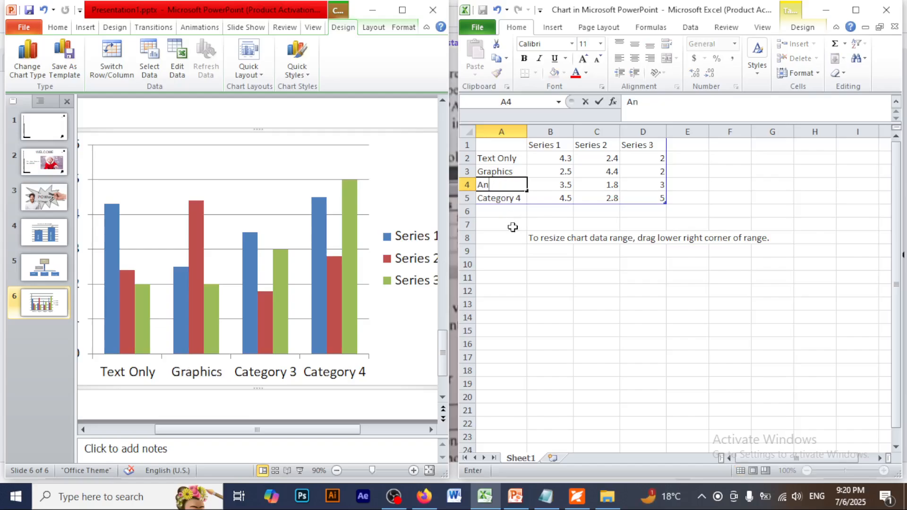
pyautogui.write('imation')
pyautogui.click(567, 303)
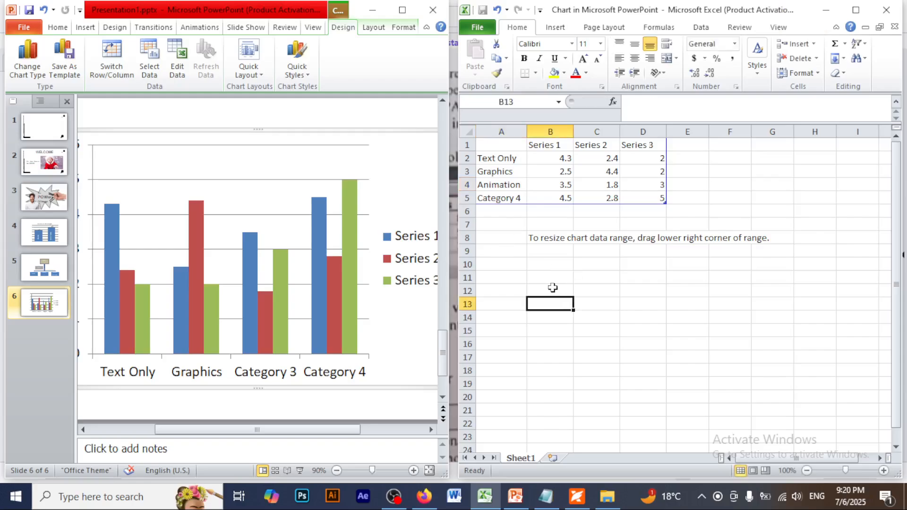
# Delete the Category 4 row from the chart's datasheet.
pyautogui.click(467, 198)
pyautogui.rightClick(467, 198)
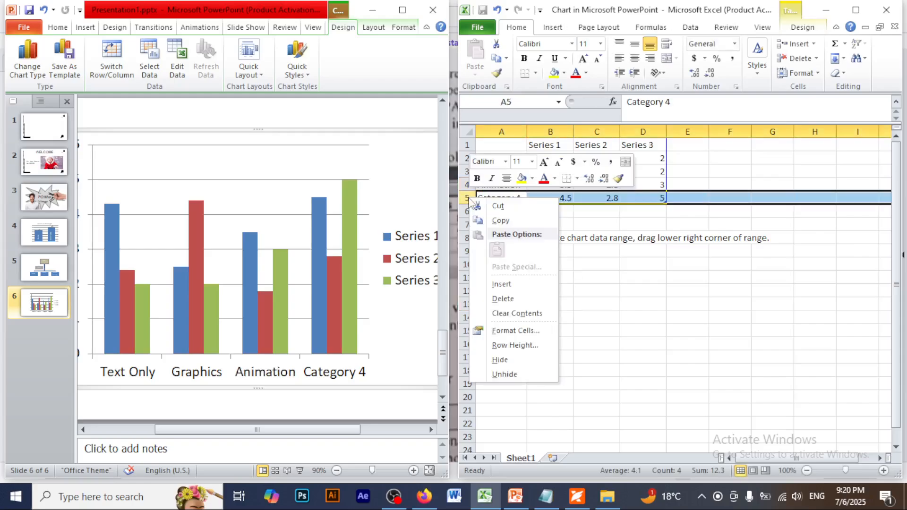
pyautogui.click(491, 298)
pyautogui.click(635, 303)
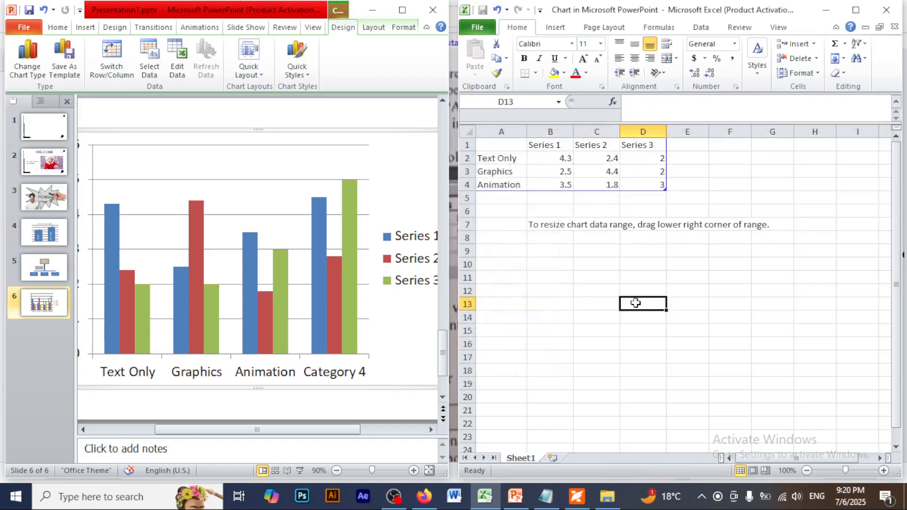
# Rename the Series 1 heading to 10 mins, checking the wording against the 5th slide datasheet in the PDF.
pyautogui.click(554, 146)
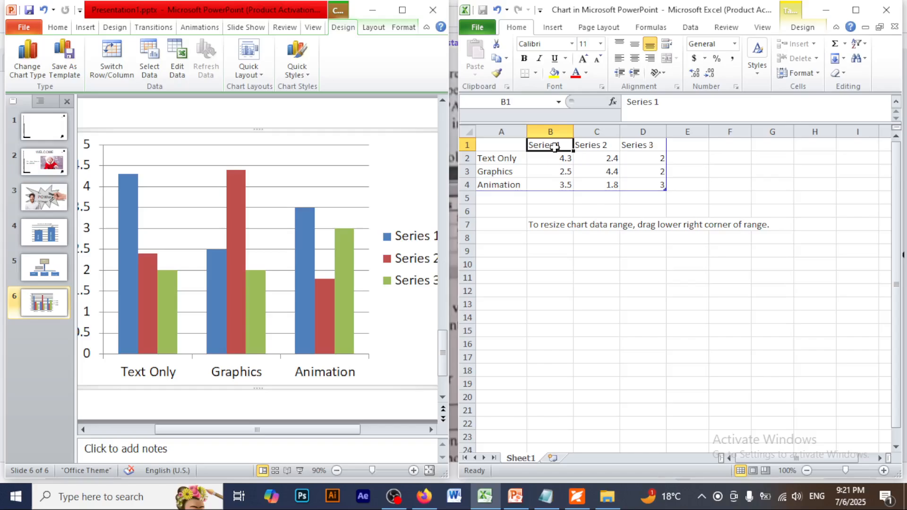
pyautogui.write('10')
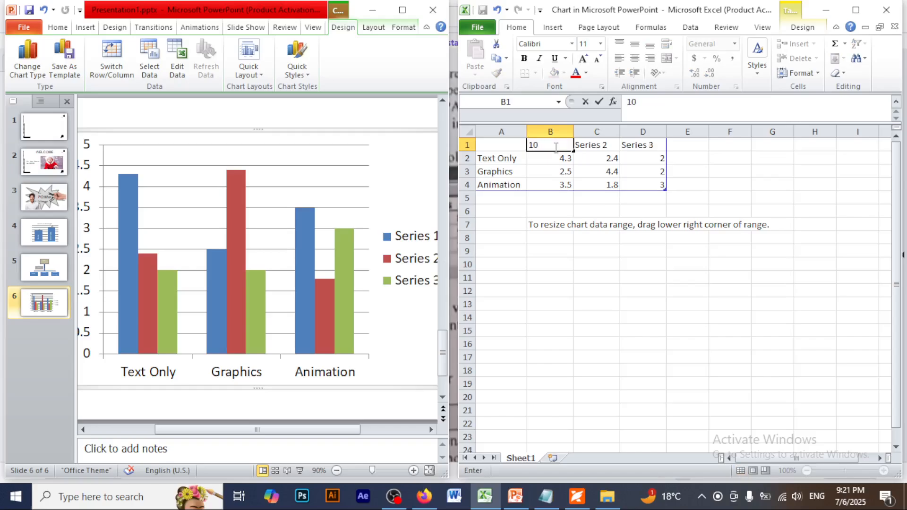
pyautogui.click(583, 499)
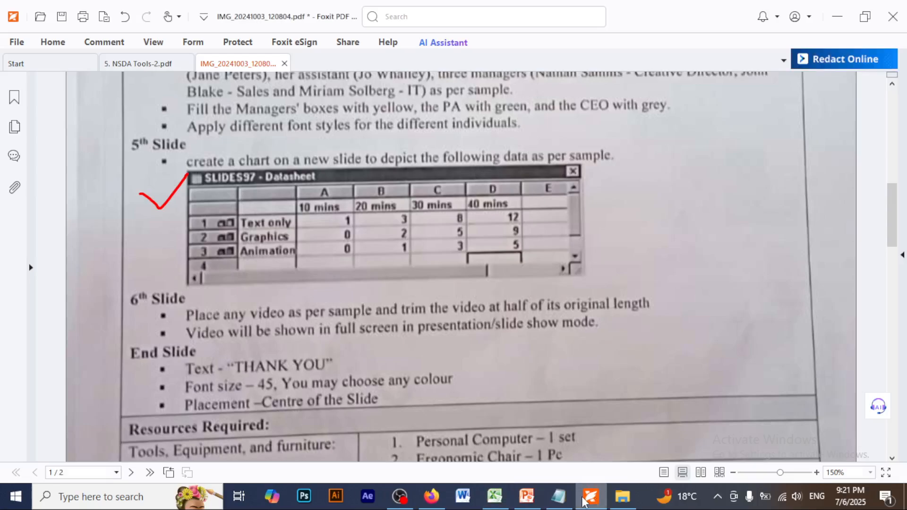
pyautogui.click(495, 496)
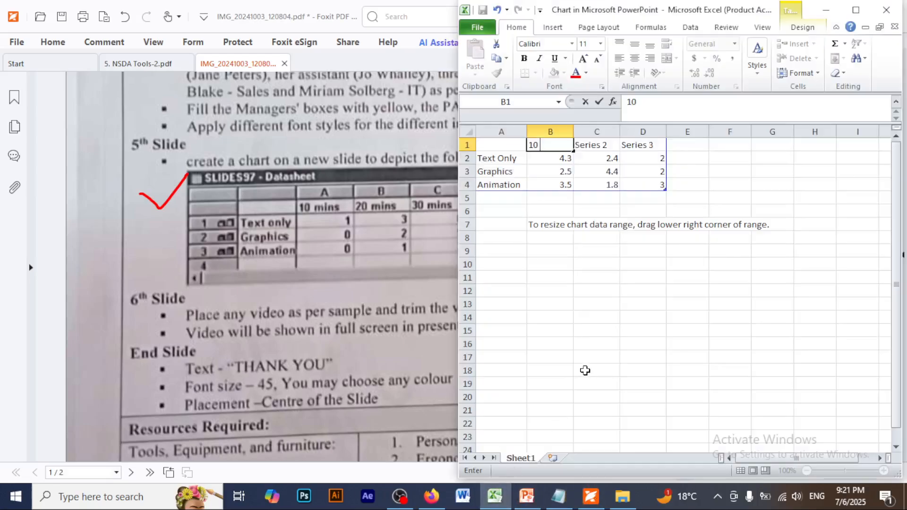
pyautogui.write('mins')
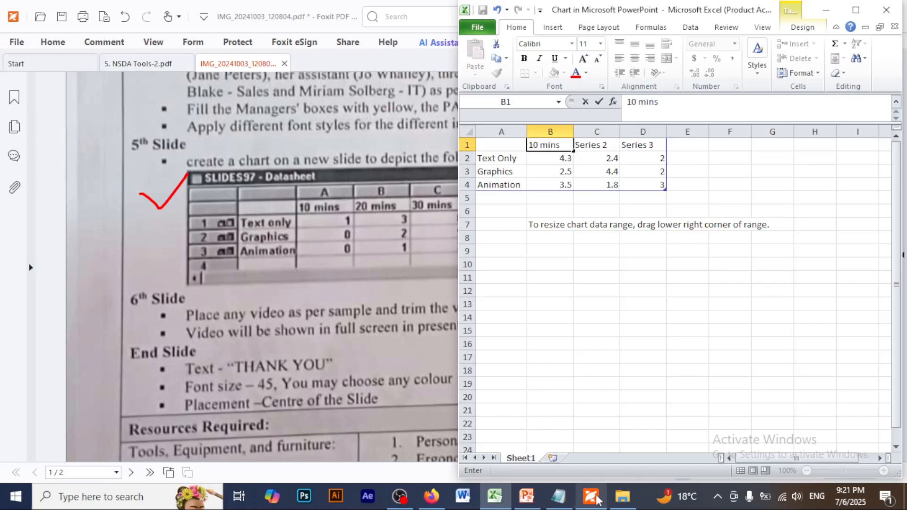
pyautogui.click(593, 497)
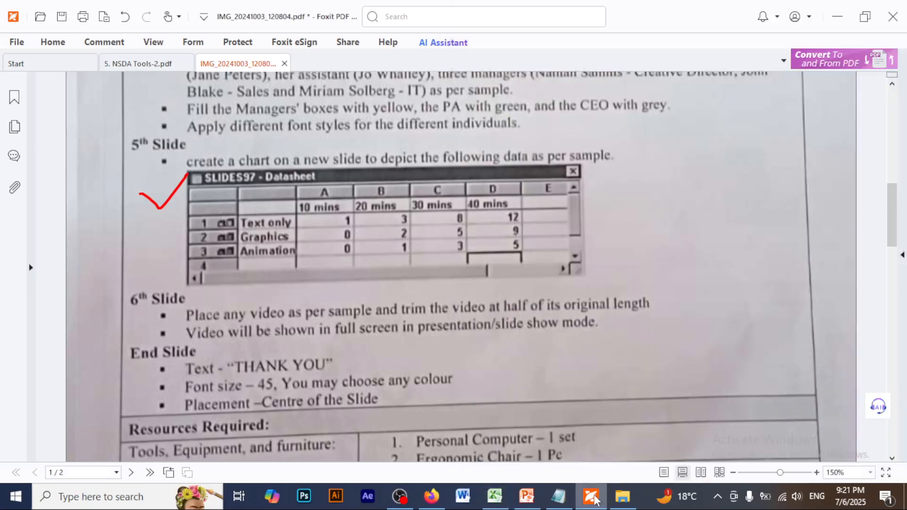
pyautogui.click(494, 496)
pyautogui.click(651, 316)
# Autofill the 10 mins heading from B1 across to E1, extending the chart data to a fourth series.
pyautogui.click(538, 145)
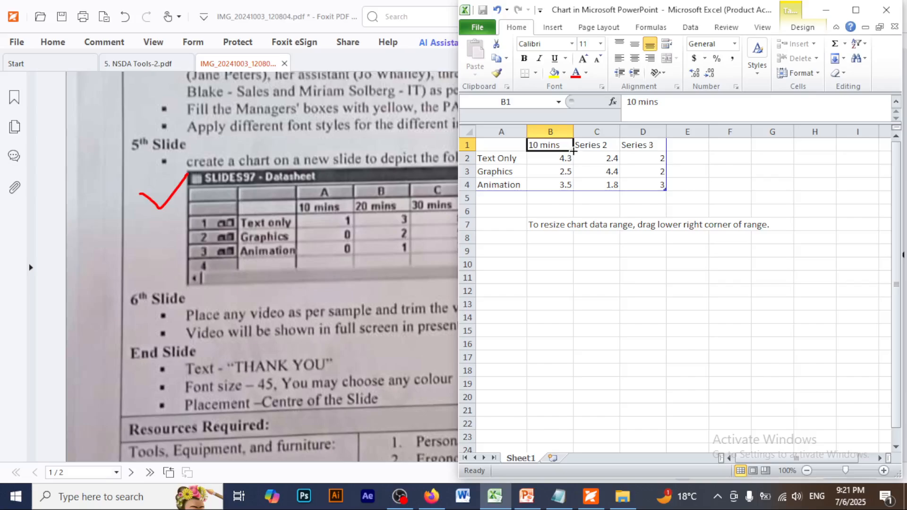
pyautogui.moveTo(573, 152); pyautogui.dragTo(695, 149)
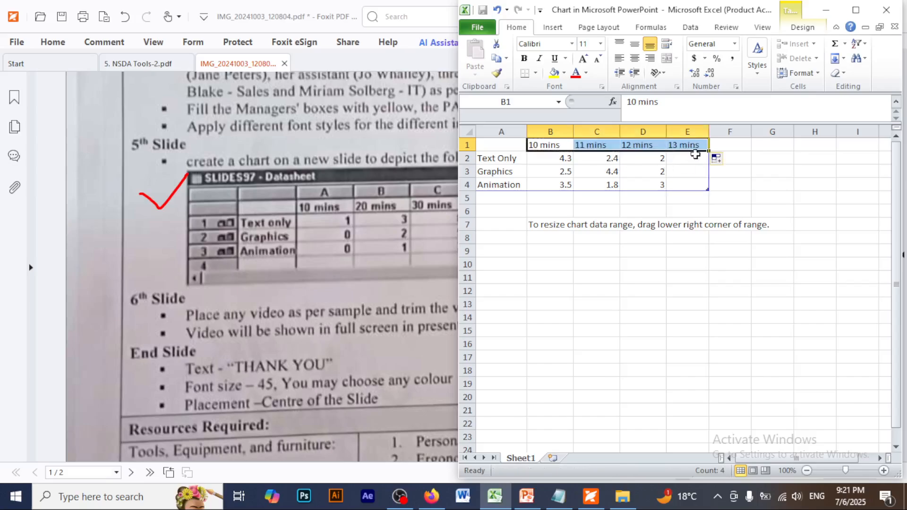
pyautogui.click(688, 263)
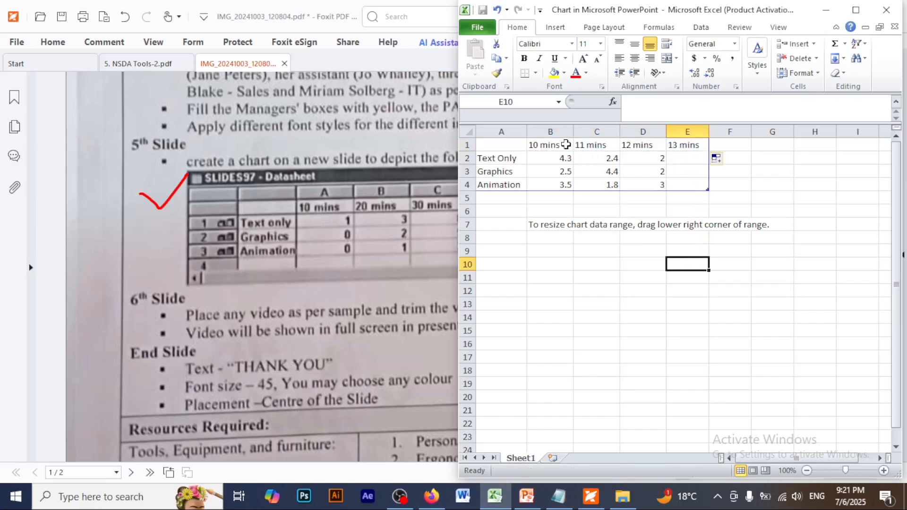
# Change the headings in C1, D1 and E1 to 20 mins, 30 mins and 40 mins.
pyautogui.doubleClick(584, 144)
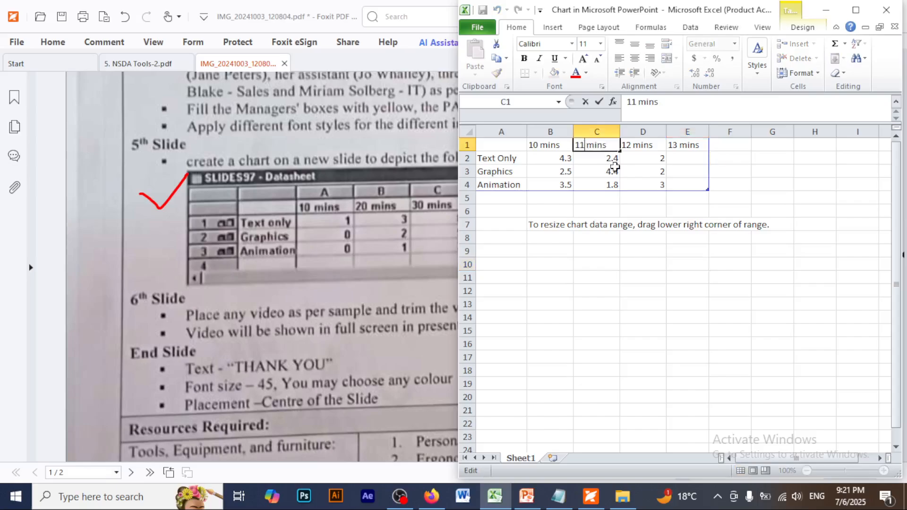
pyautogui.press('BackSpace')
pyautogui.press('BackSpace')
pyautogui.write('20')
pyautogui.doubleClick(630, 146)
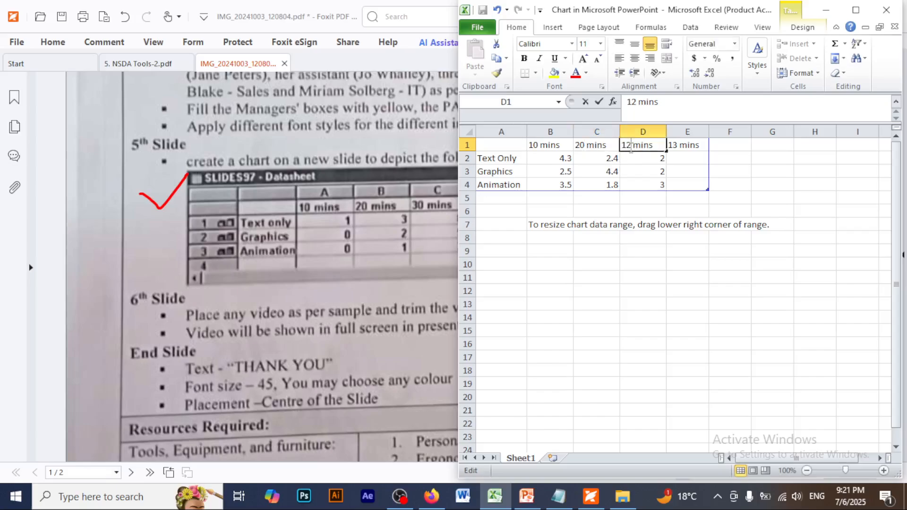
pyautogui.press('BackSpace')
pyautogui.press('BackSpace')
pyautogui.write('30')
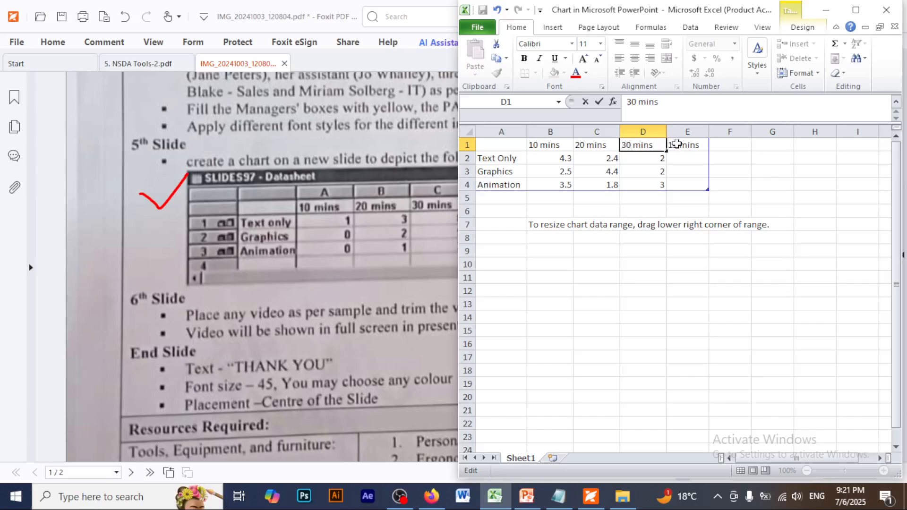
pyautogui.doubleClick(682, 151)
pyautogui.press('BackSpace')
pyautogui.press('BackSpace')
pyautogui.write('40')
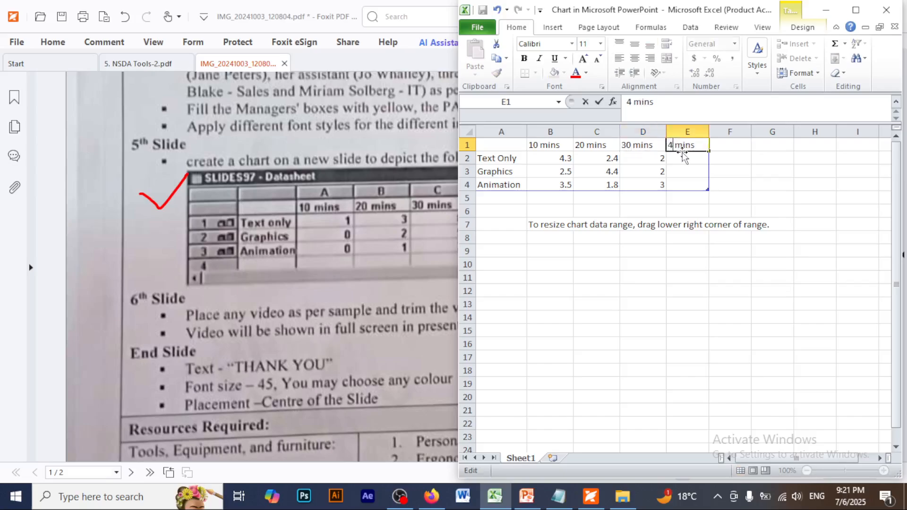
pyautogui.click(766, 168)
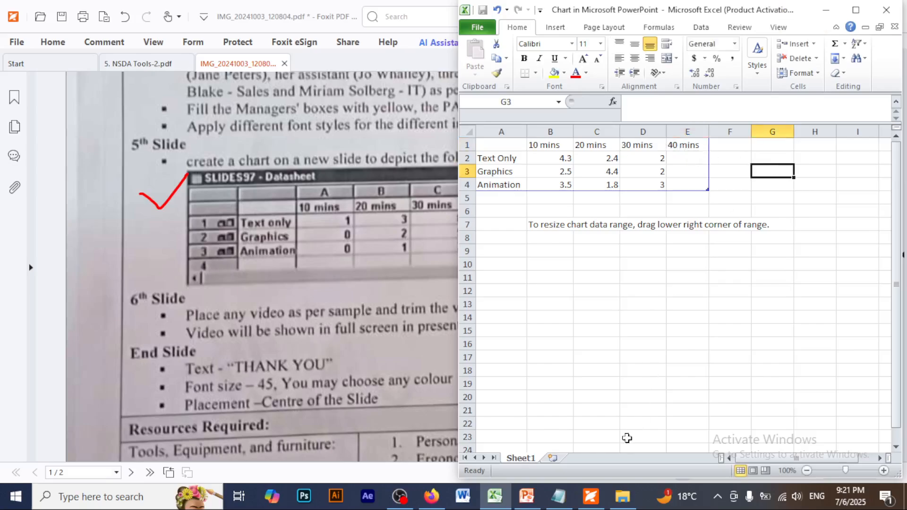
# Look up the 10 mins column in the PDF and enter 1, 0 and 0 for Text Only, Graphics and Animation.
pyautogui.click(590, 497)
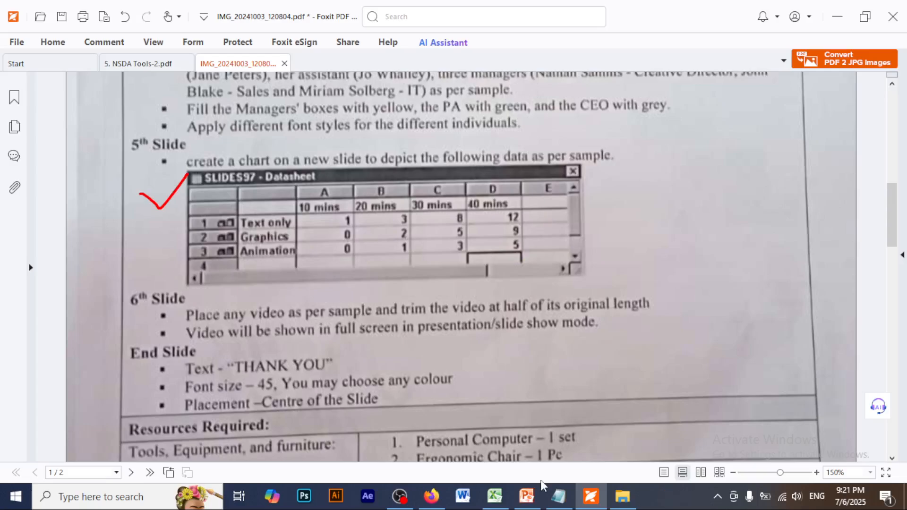
pyautogui.click(526, 496)
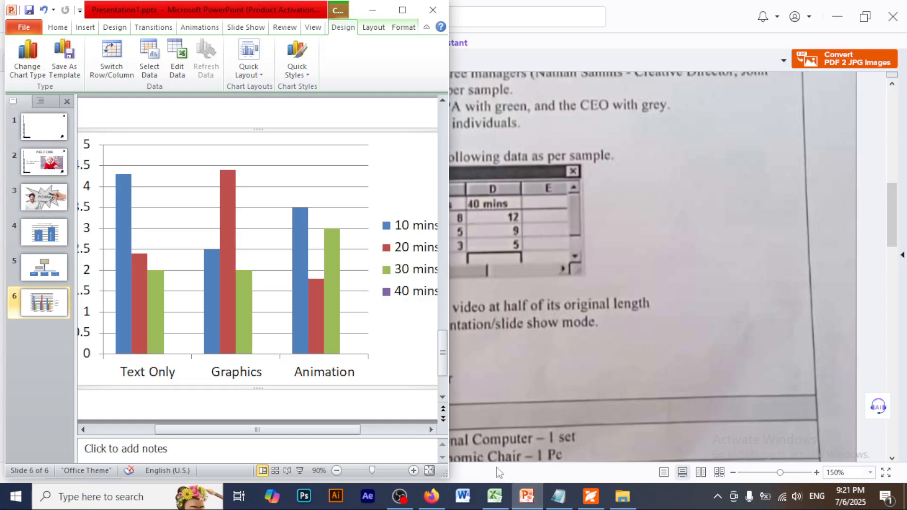
pyautogui.click(494, 489)
pyautogui.click(563, 158)
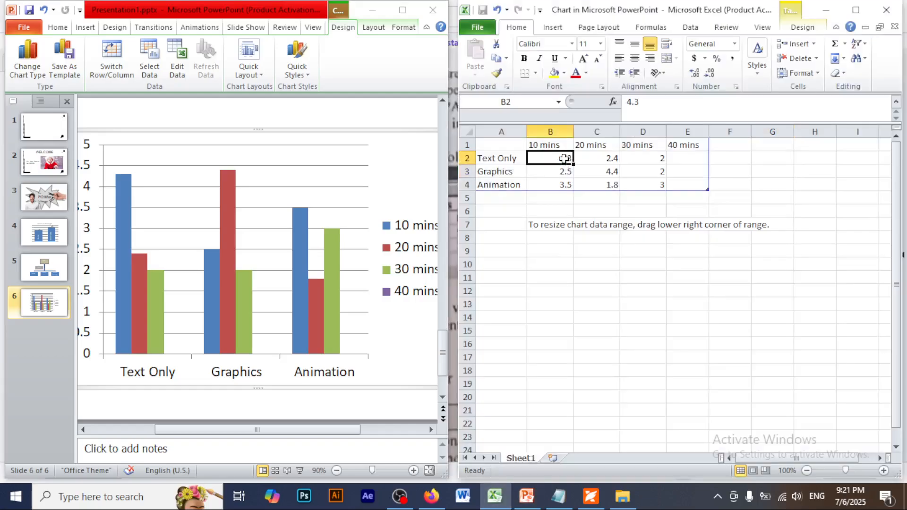
pyautogui.write('1')
pyautogui.press('Return')
pyautogui.write('0')
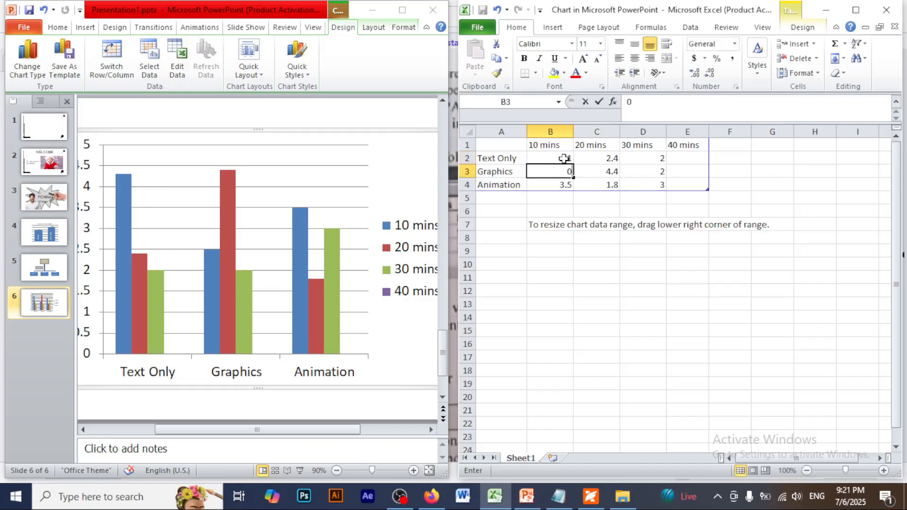
pyautogui.press('Return')
pyautogui.write('0')
pyautogui.click(643, 277)
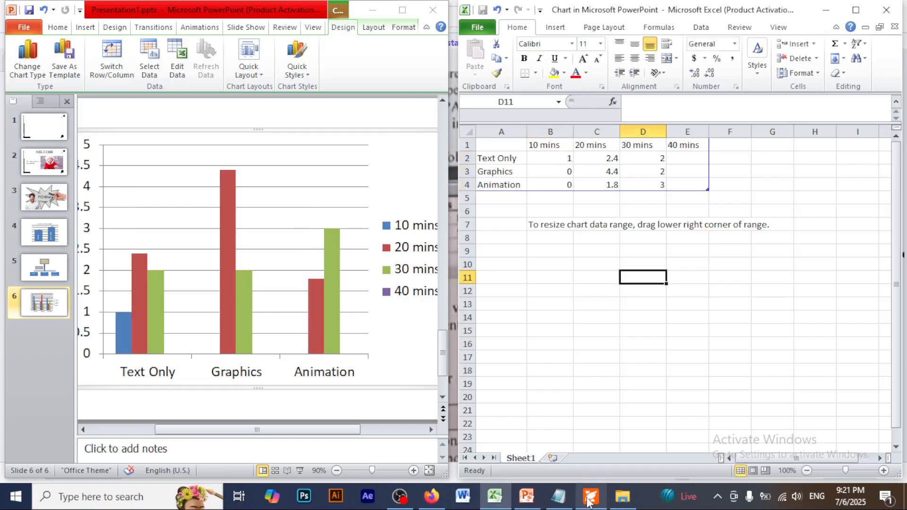
# Check the PDF datasheet's 20 mins column and enter 3, 2 and 1 for Text Only, Graphics and Animation.
pyautogui.click(589, 497)
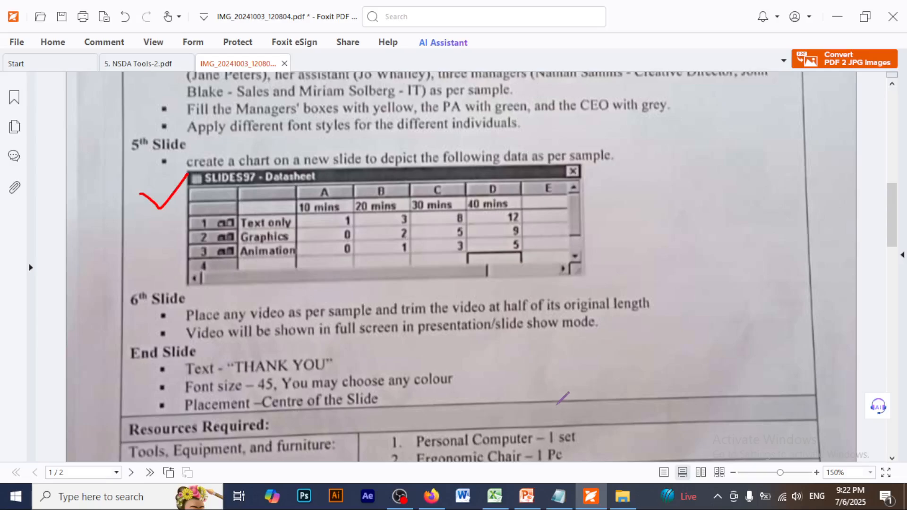
pyautogui.click(518, 495)
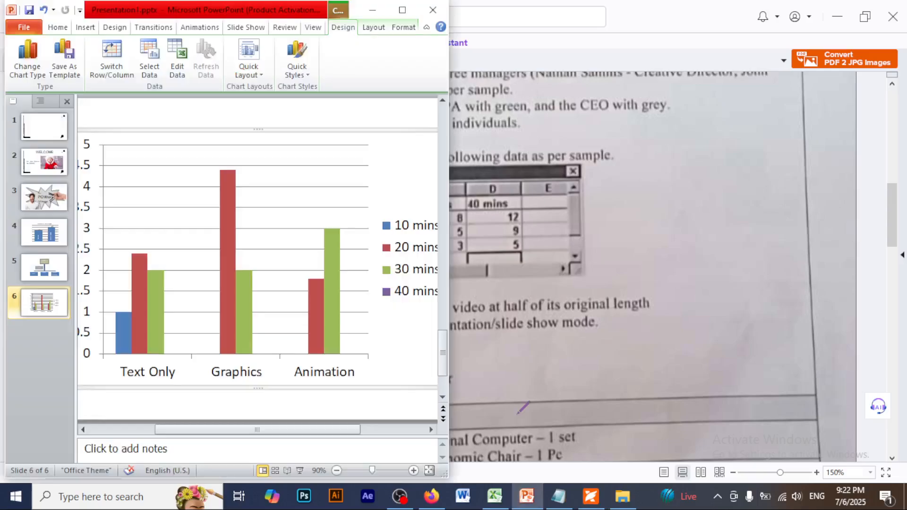
pyautogui.click(495, 495)
pyautogui.click(608, 157)
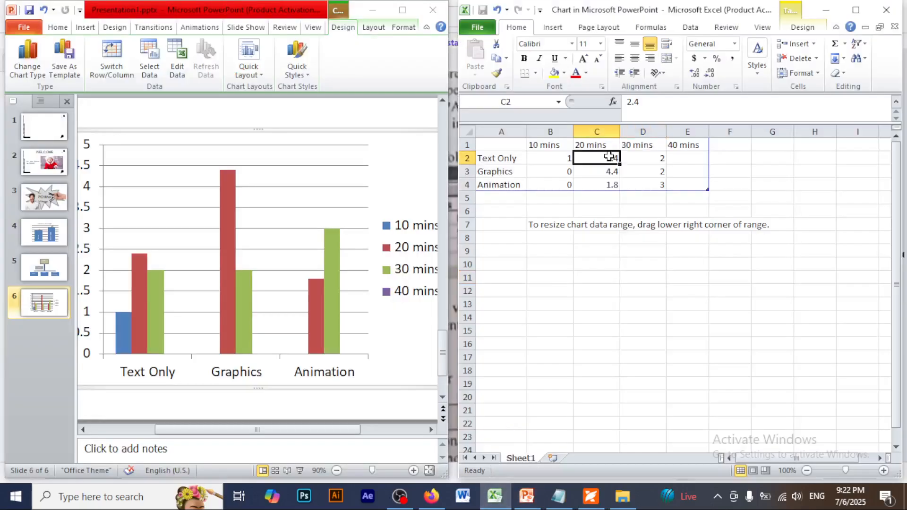
pyautogui.write('3')
pyautogui.press('Return')
pyautogui.write('2')
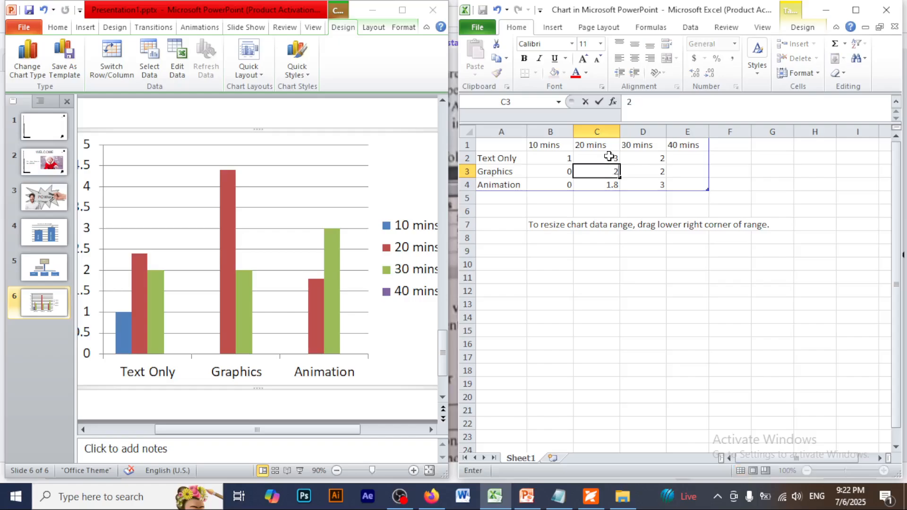
pyautogui.press('Return')
pyautogui.write('1')
pyautogui.click(683, 289)
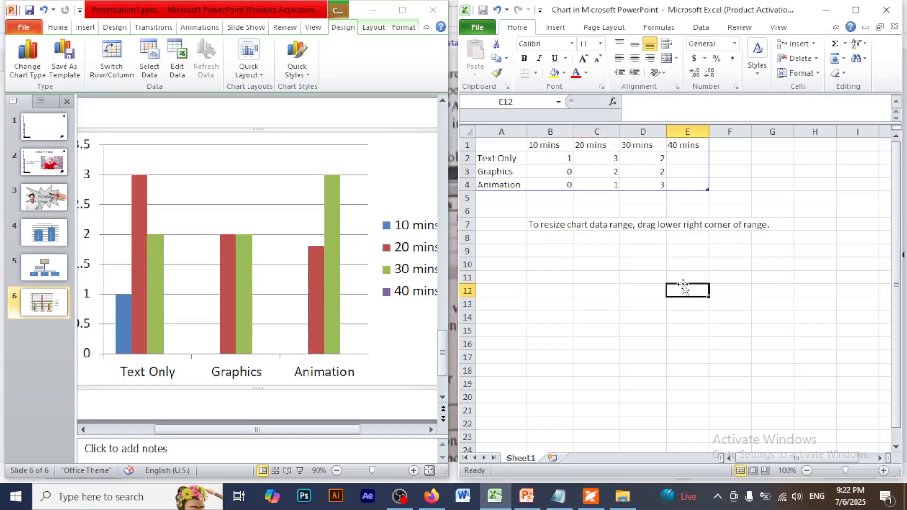
# Look up the 30 mins column in the PDF datasheet and enter 8, 5 and 3 for Text Only, Graphics and Animation.
pyautogui.click(590, 497)
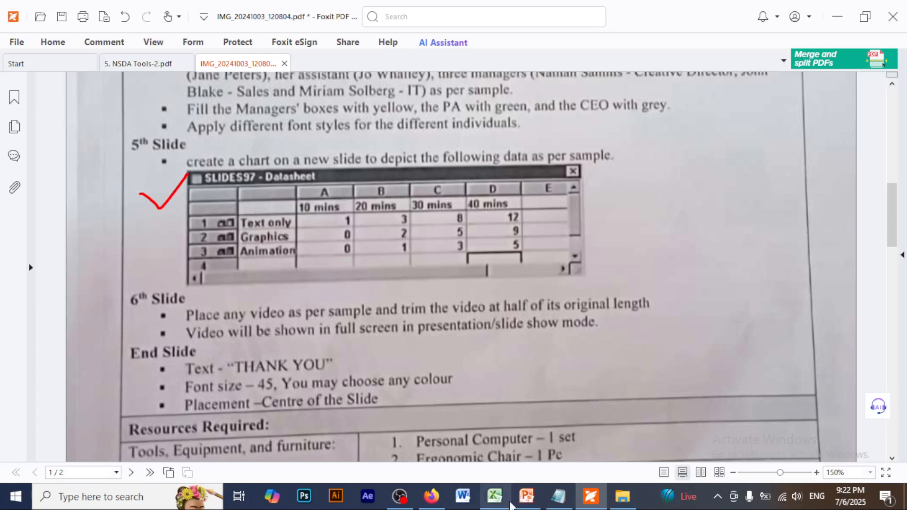
pyautogui.click(494, 495)
pyautogui.click(645, 159)
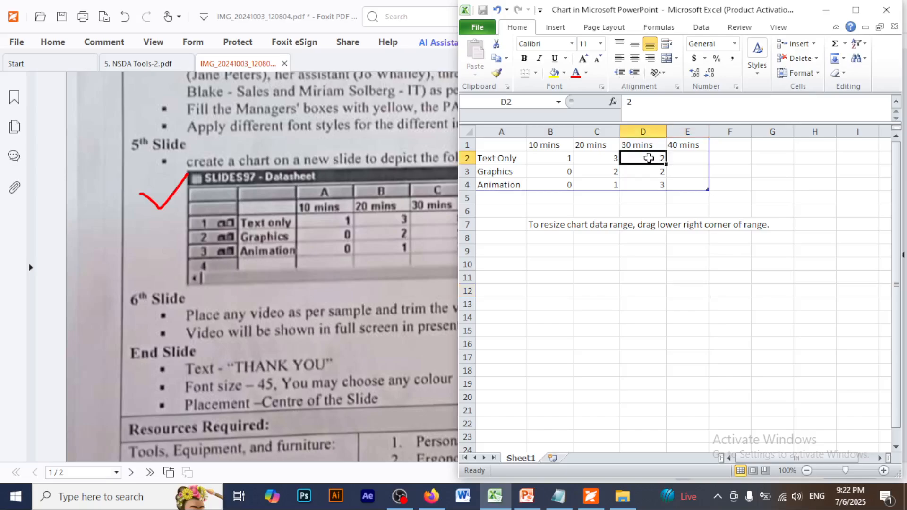
pyautogui.write('8')
pyautogui.press('Return')
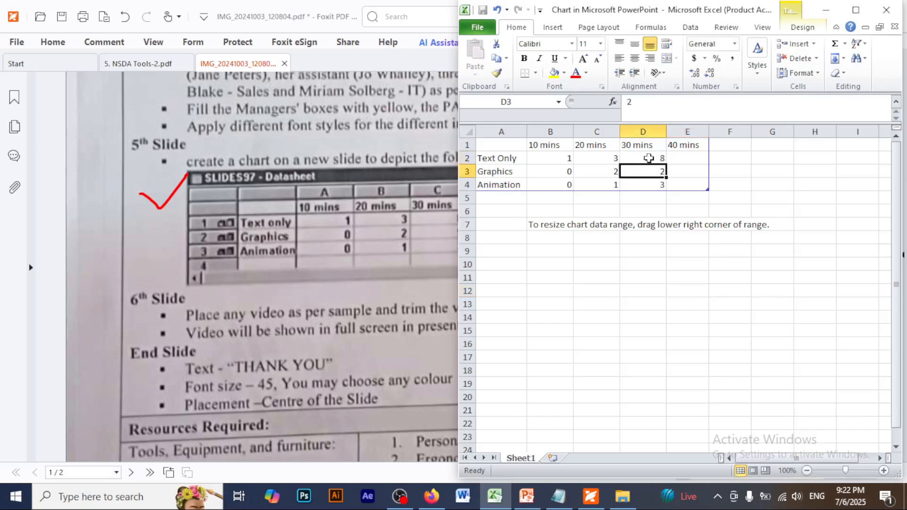
pyautogui.write('5')
pyautogui.press('Return')
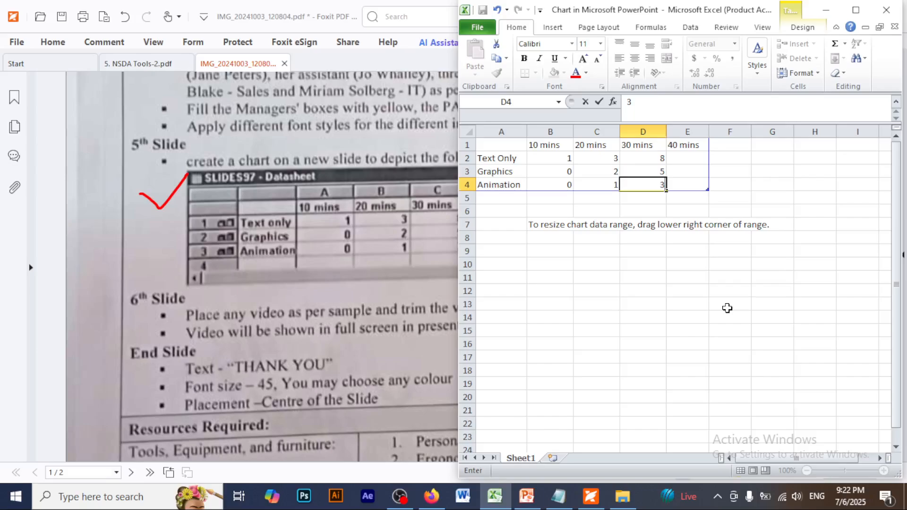
pyautogui.click(730, 304)
# Check the PDF's 40 mins column, enter 12, 9 and 5 for Text Only, Graphics and Animation, and close the chart data sheet.
pyautogui.click(591, 506)
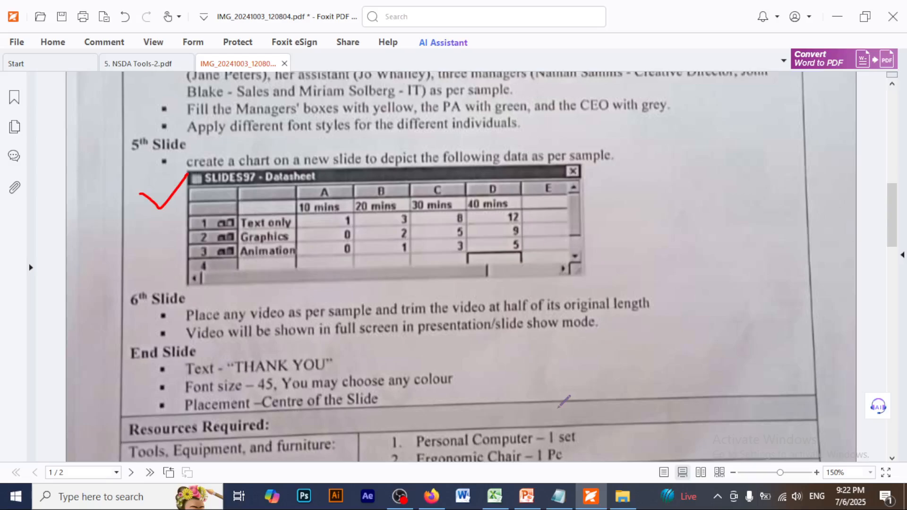
pyautogui.click(494, 496)
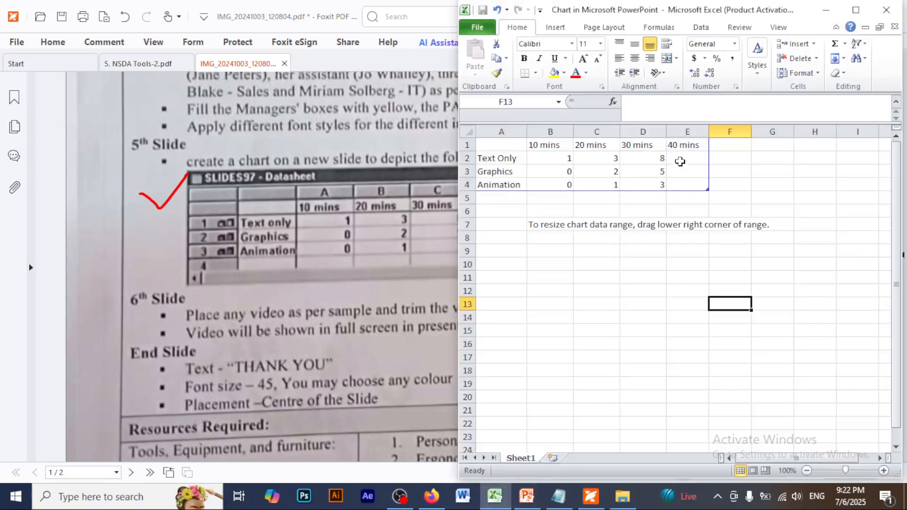
pyautogui.click(683, 158)
pyautogui.write('12')
pyautogui.press('Return')
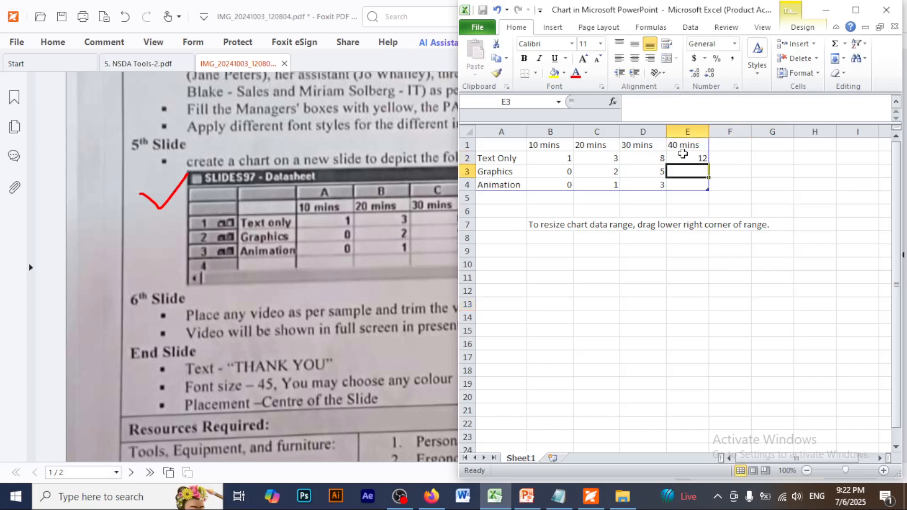
pyautogui.write('9')
pyautogui.press('Return')
pyautogui.write('5')
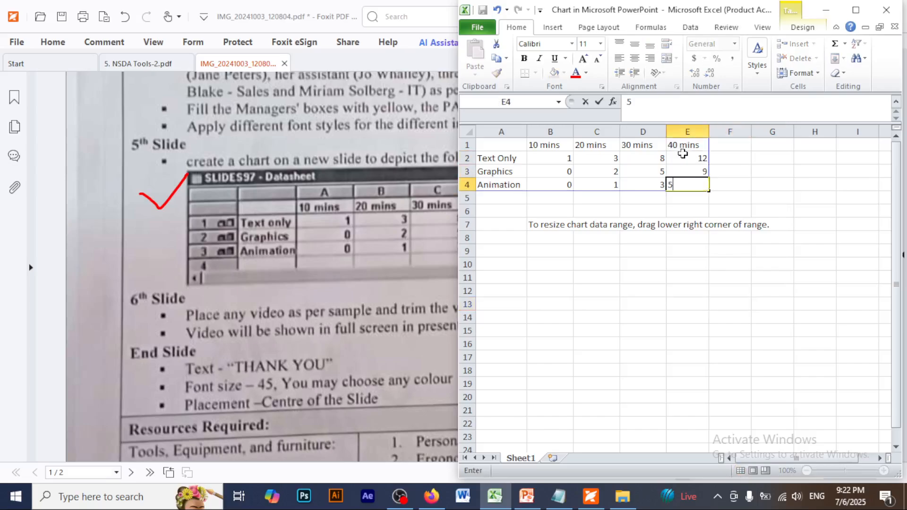
pyautogui.click(737, 273)
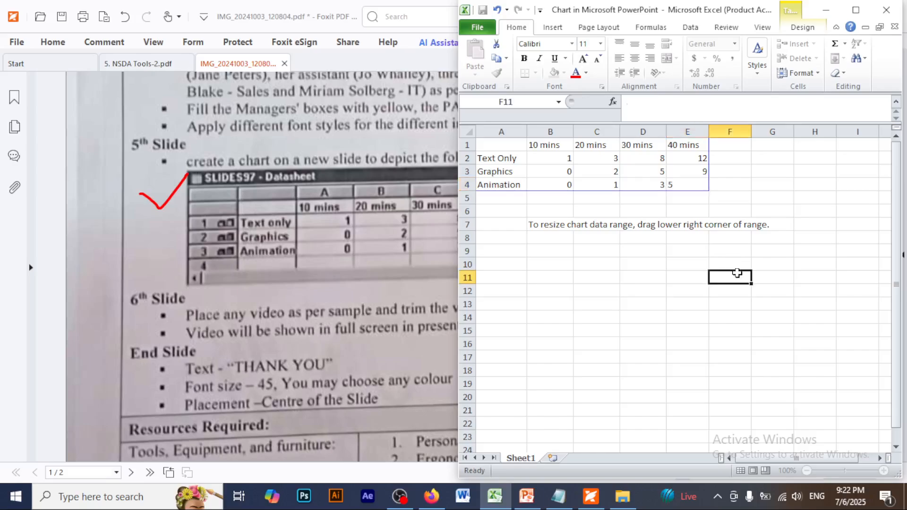
pyautogui.click(888, 11)
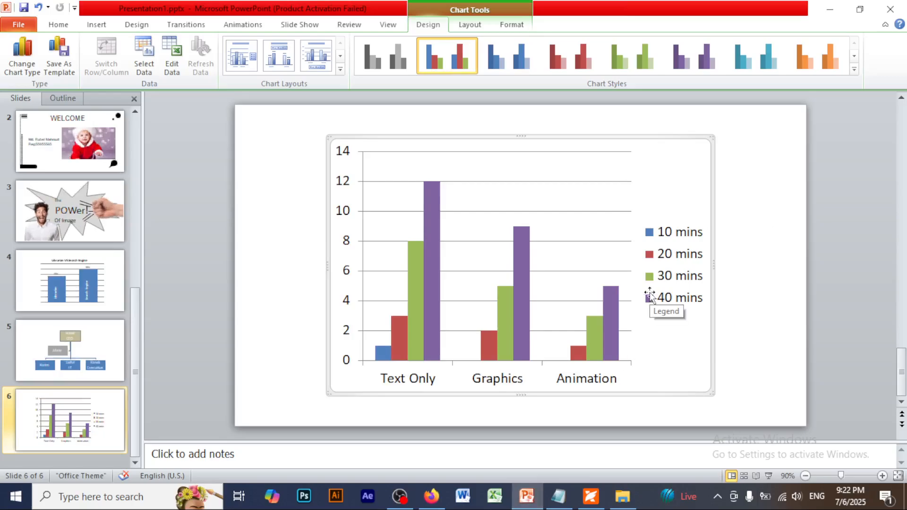
# Compare the chart on slide 6 with the 5th Slide sample chart on the PDF's second page.
pyautogui.click(591, 496)
pyautogui.scroll(-15, 592, 352)
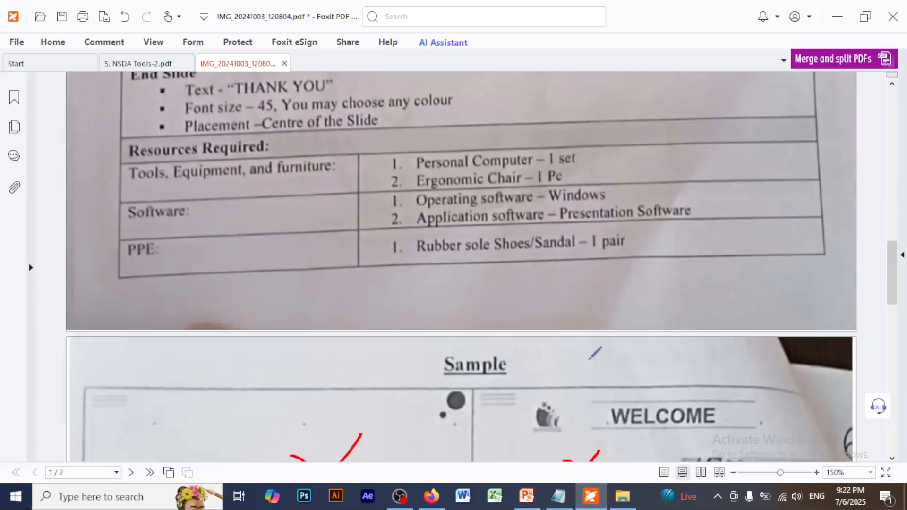
pyautogui.scroll(-8, 593, 353)
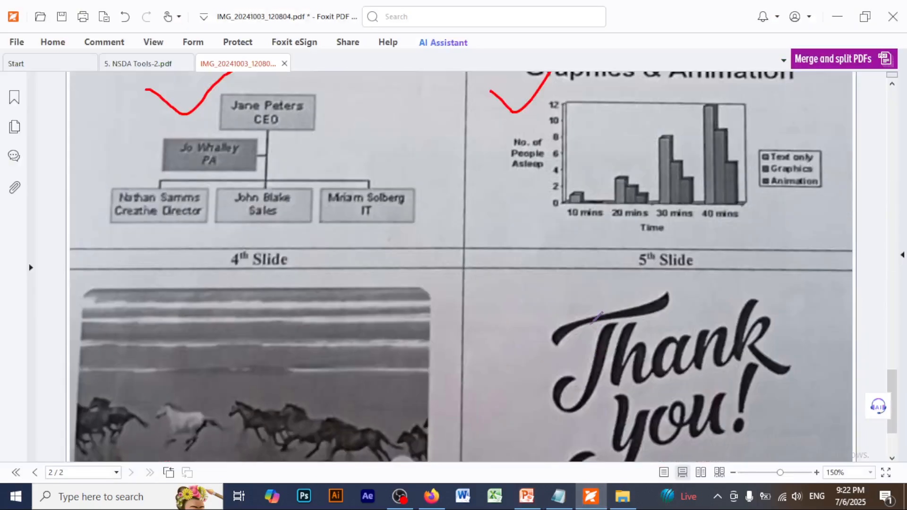
pyautogui.click(527, 496)
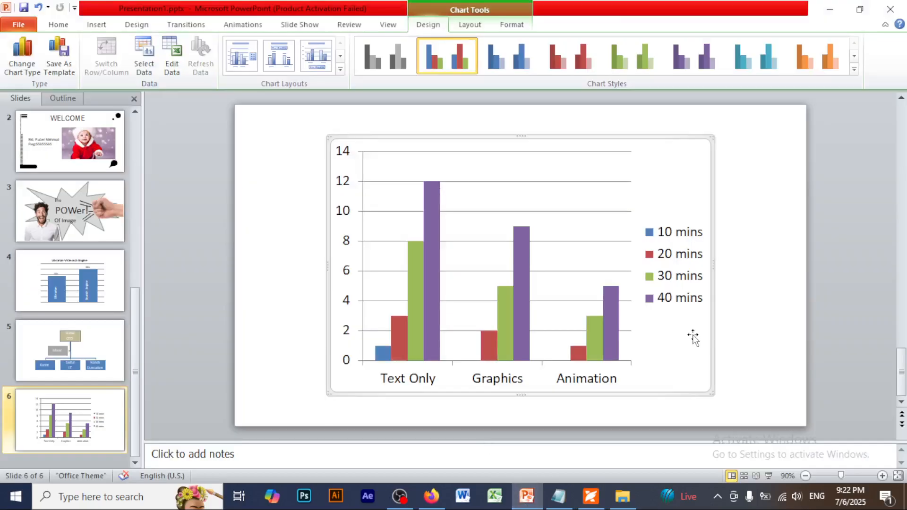
pyautogui.click(590, 496)
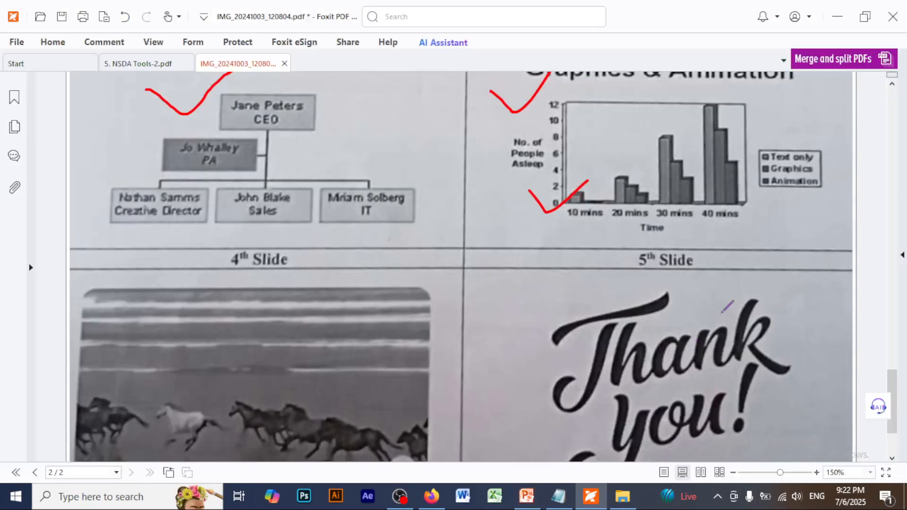